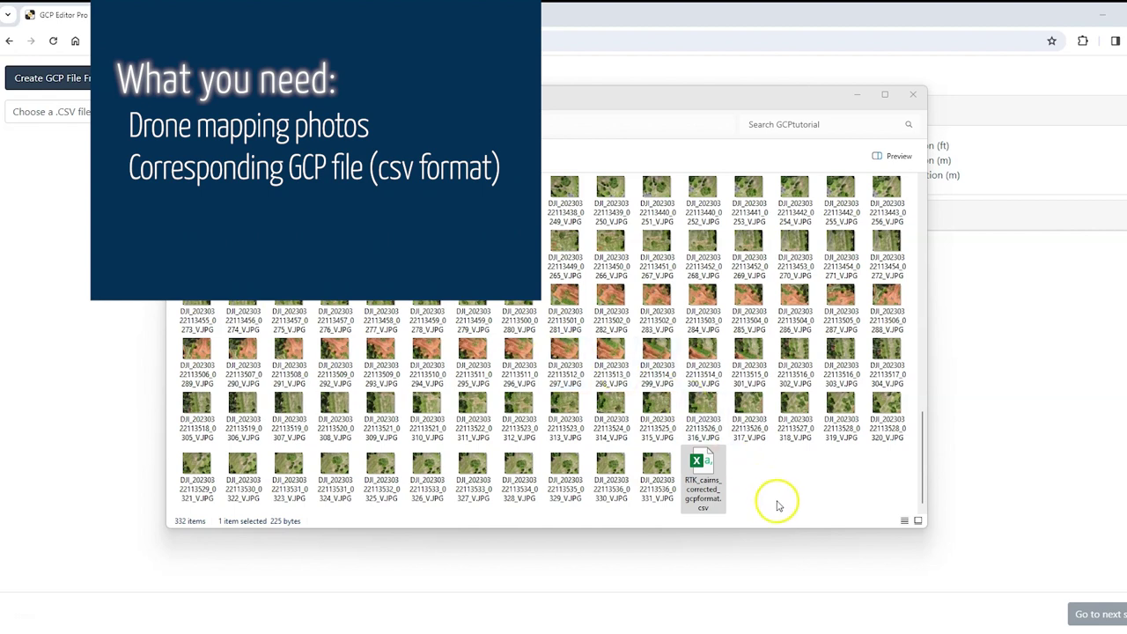
Bring the GCPtutorial folder forward and minimize the GCP coordinates spreadsheet.
{"action": "left_click", "coordinate": [716, 480]}
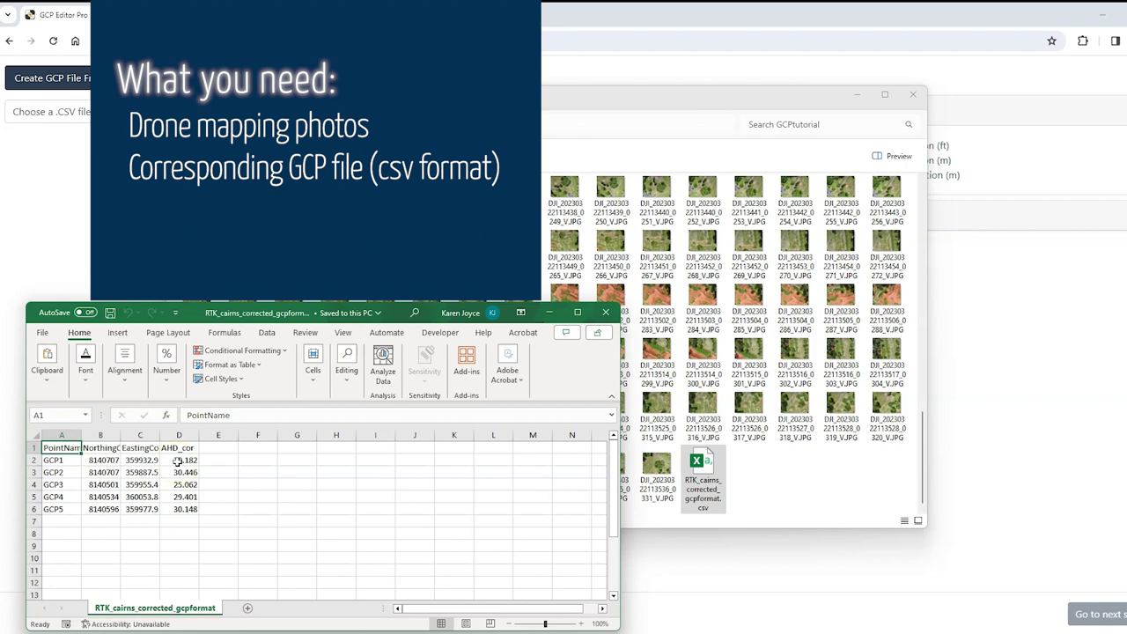
{"action": "left_click", "coordinate": [549, 312]}
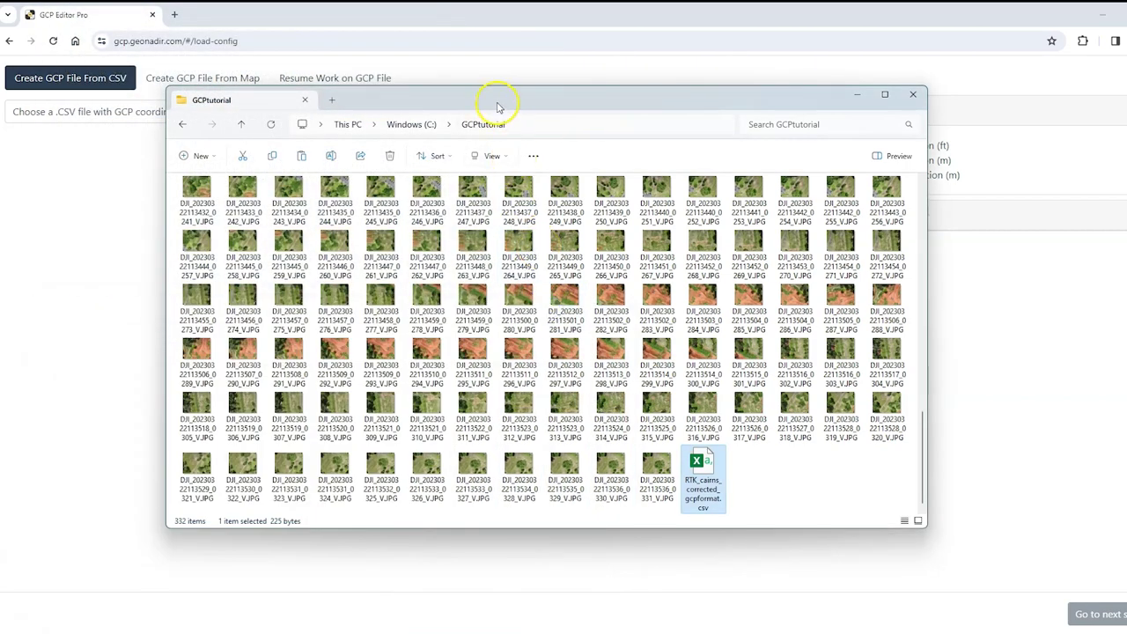
Drop RTK_cairns_corrected_gcpformat.csv onto GCP Editor Pro's Create GCP File From CSV page.
{"action": "left_click_drag", "start_coordinate": [498, 104], "coordinate": [530, 119]}
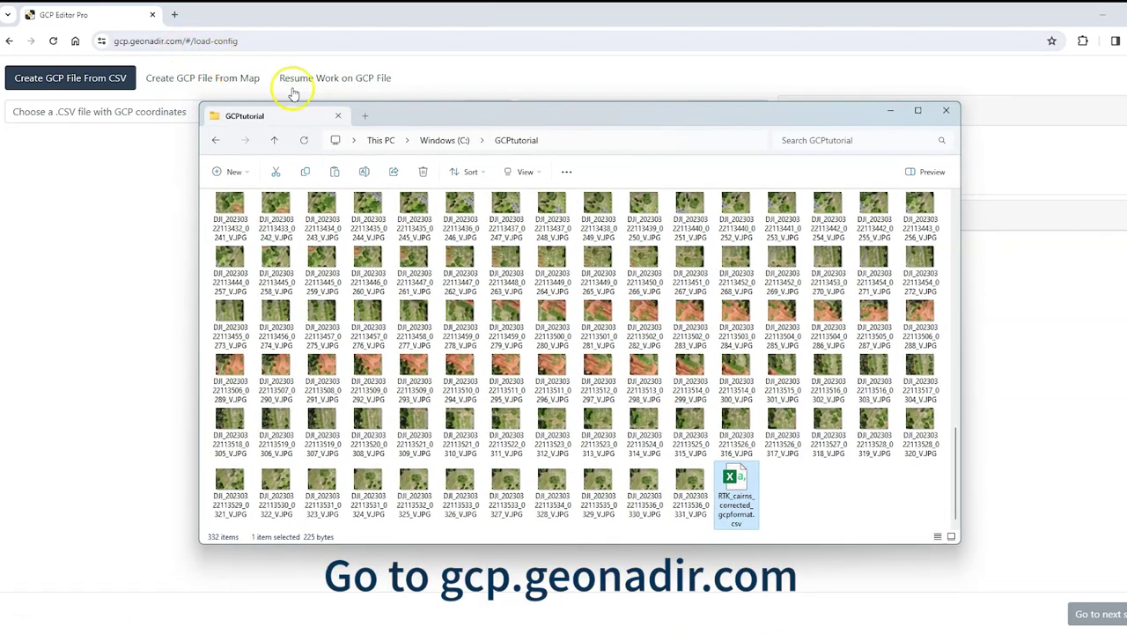
{"action": "left_click_drag", "start_coordinate": [491, 117], "coordinate": [347, 373]}
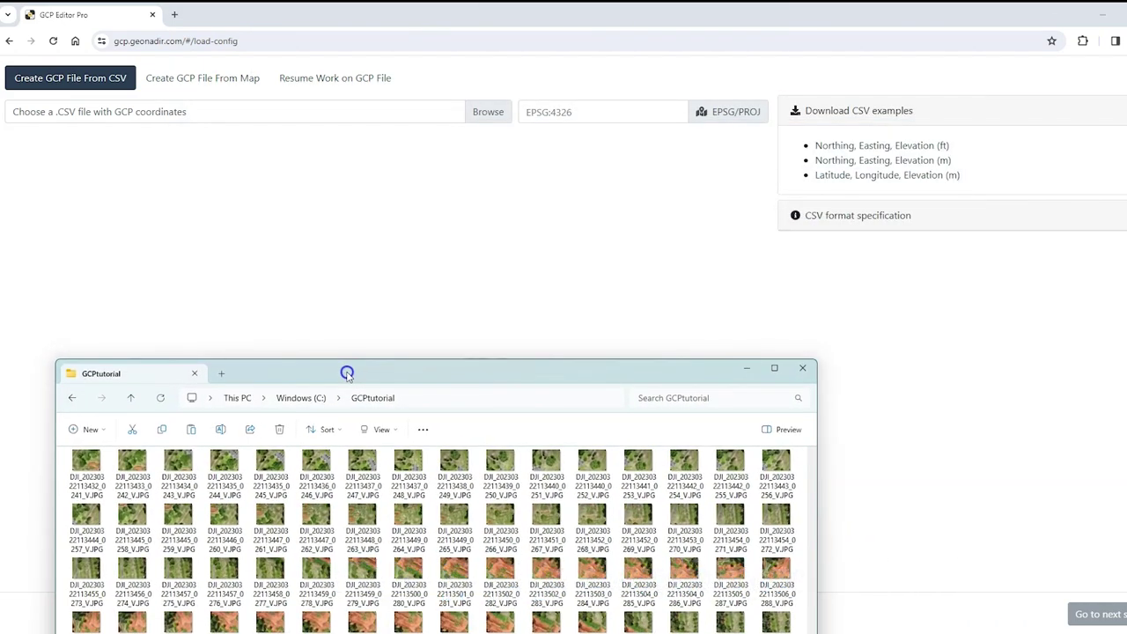
{"action": "left_click_drag", "start_coordinate": [347, 373], "coordinate": [581, 127]}
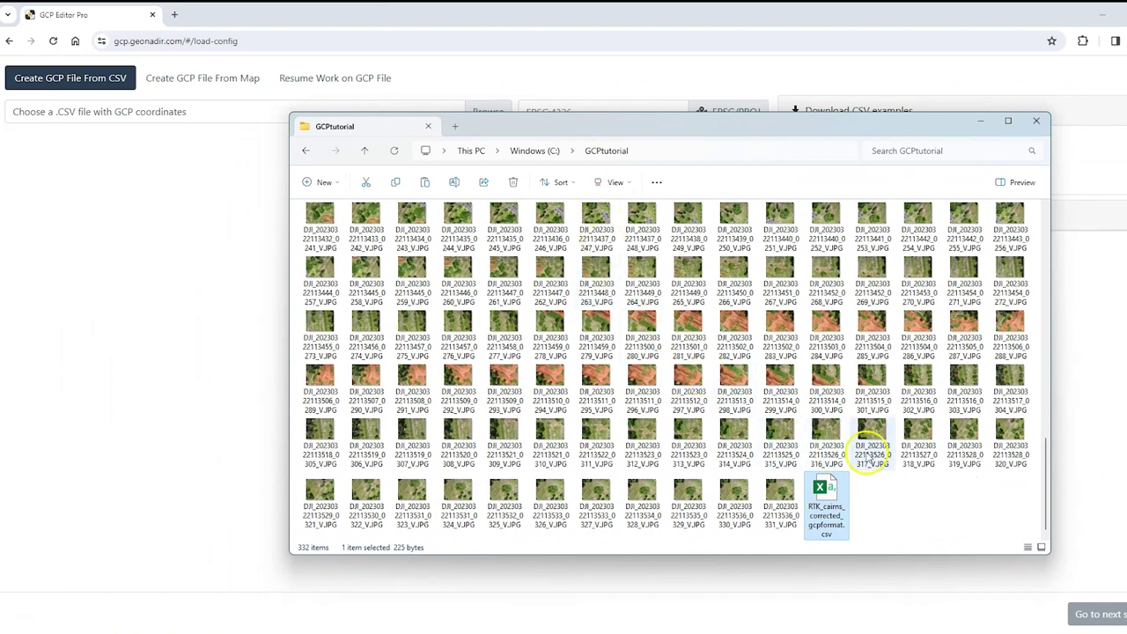
{"action": "left_click_drag", "start_coordinate": [843, 507], "coordinate": [687, 201]}
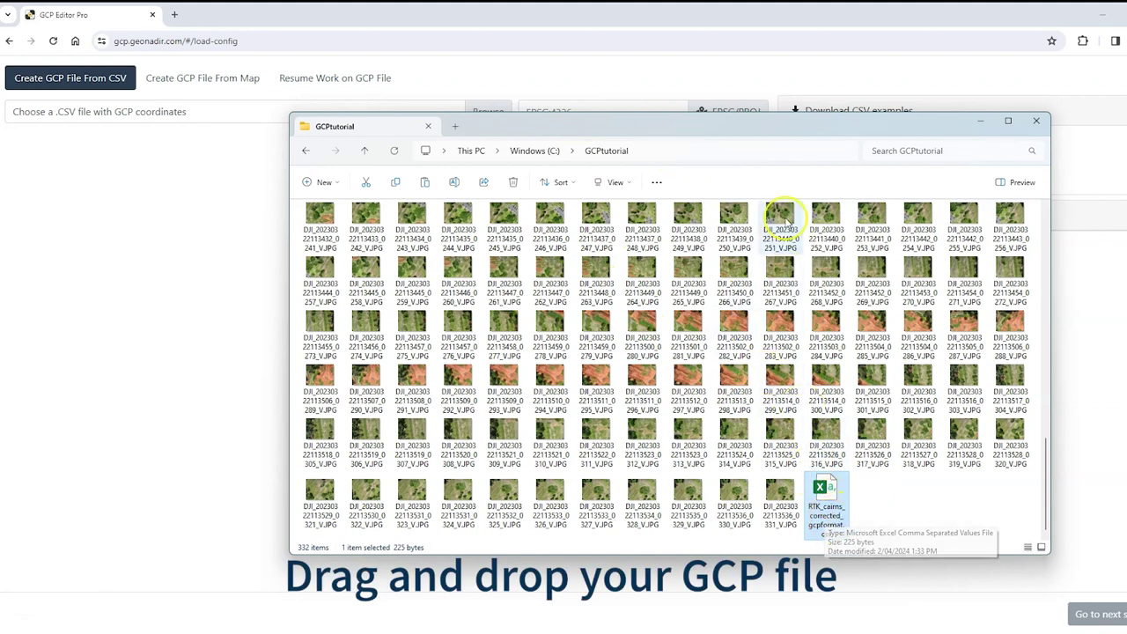
{"action": "left_click_drag", "start_coordinate": [753, 128], "coordinate": [748, 181]}
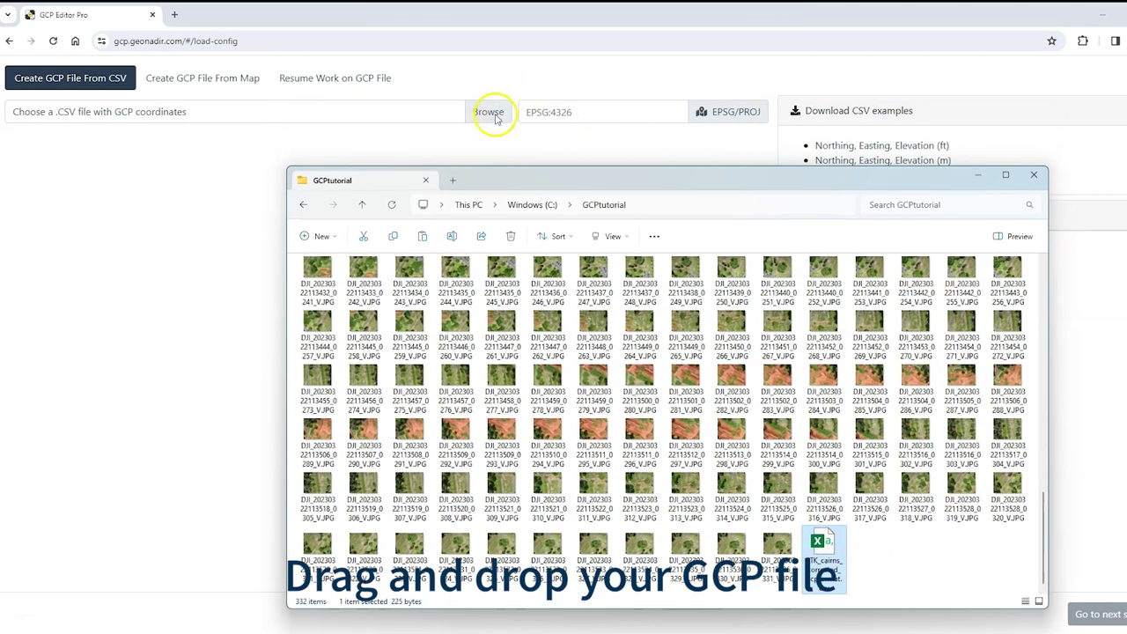
{"action": "left_click_drag", "start_coordinate": [818, 542], "coordinate": [159, 288]}
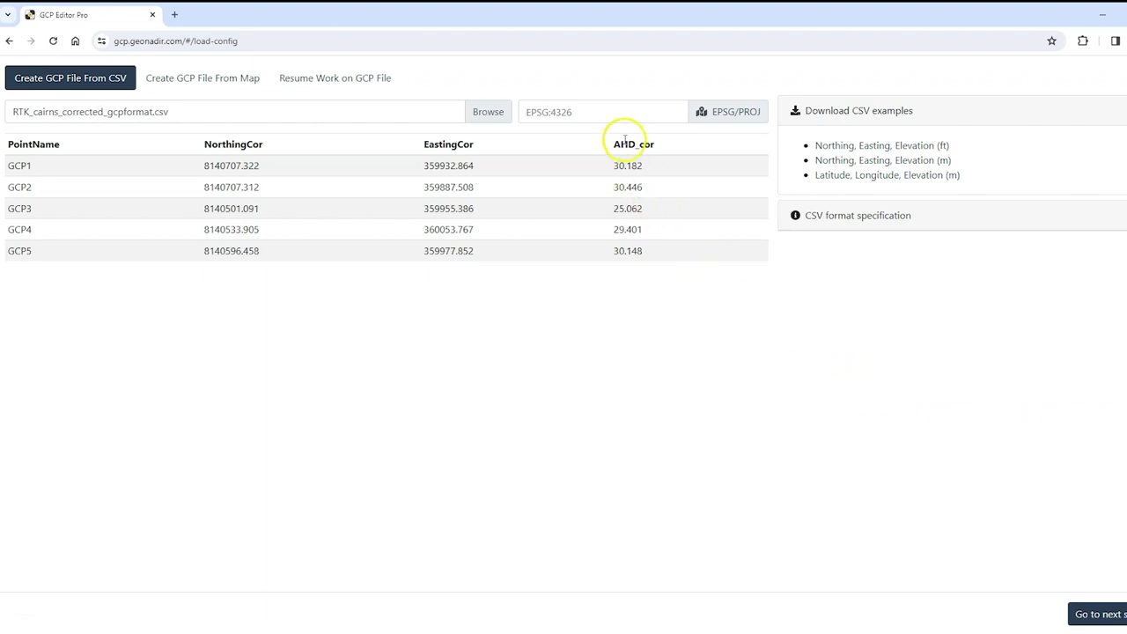
{"action": "mouse_move", "coordinate": [625, 124]}
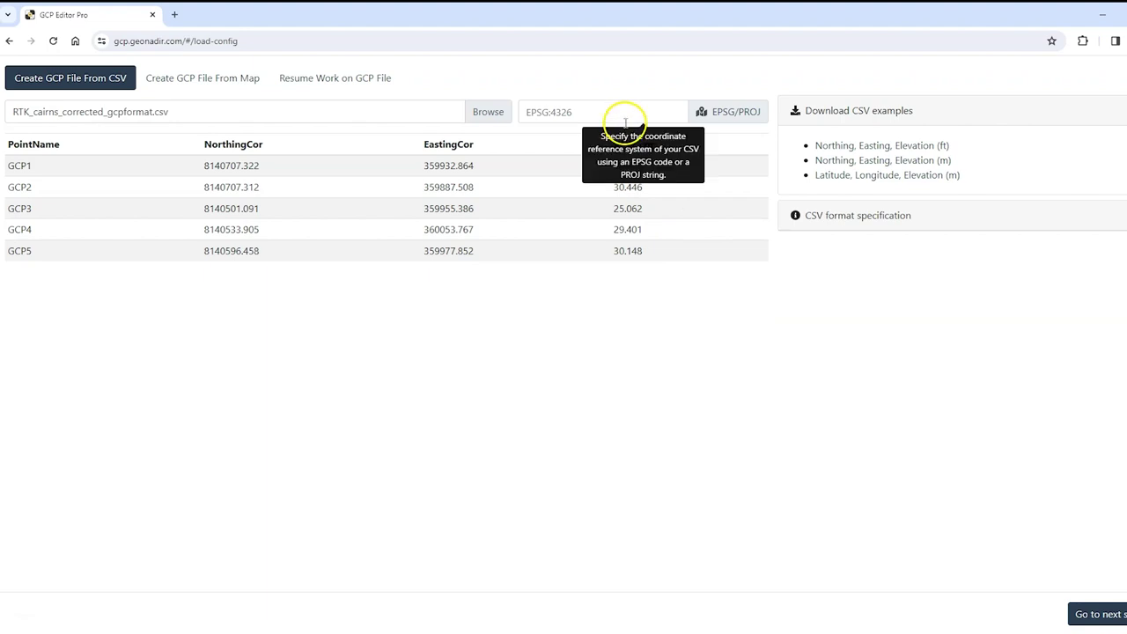
Search epsg.io for '55' and open the GDA94 / MGA zone 55 (EPSG:28355) entry.
{"action": "left_click", "coordinate": [726, 117]}
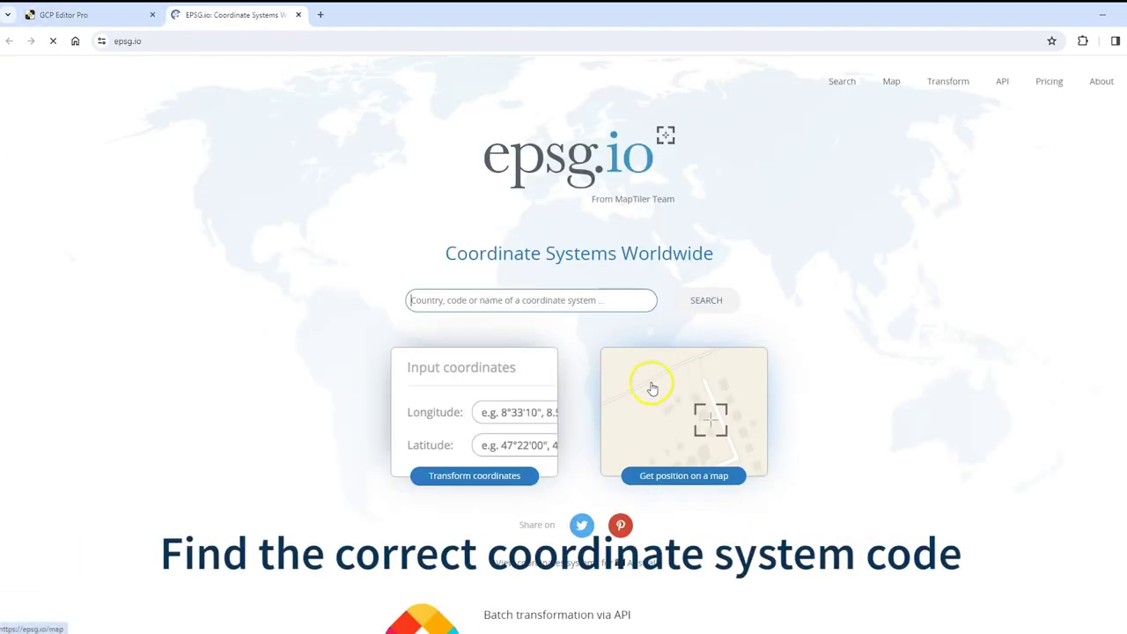
{"action": "left_click", "coordinate": [585, 302]}
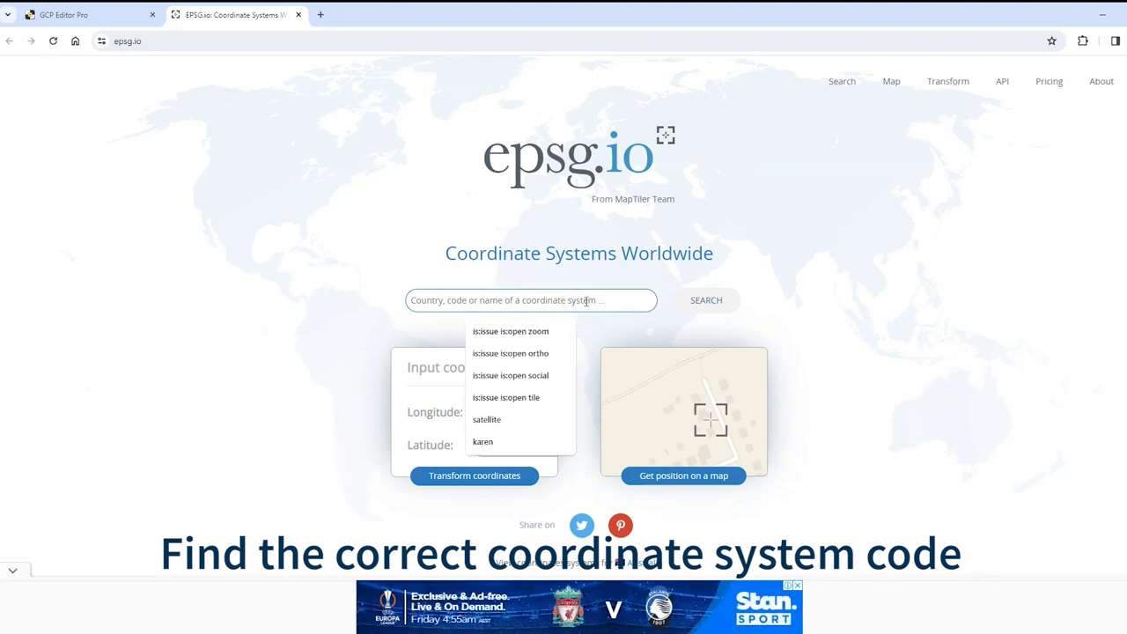
{"action": "type", "text": "55"}
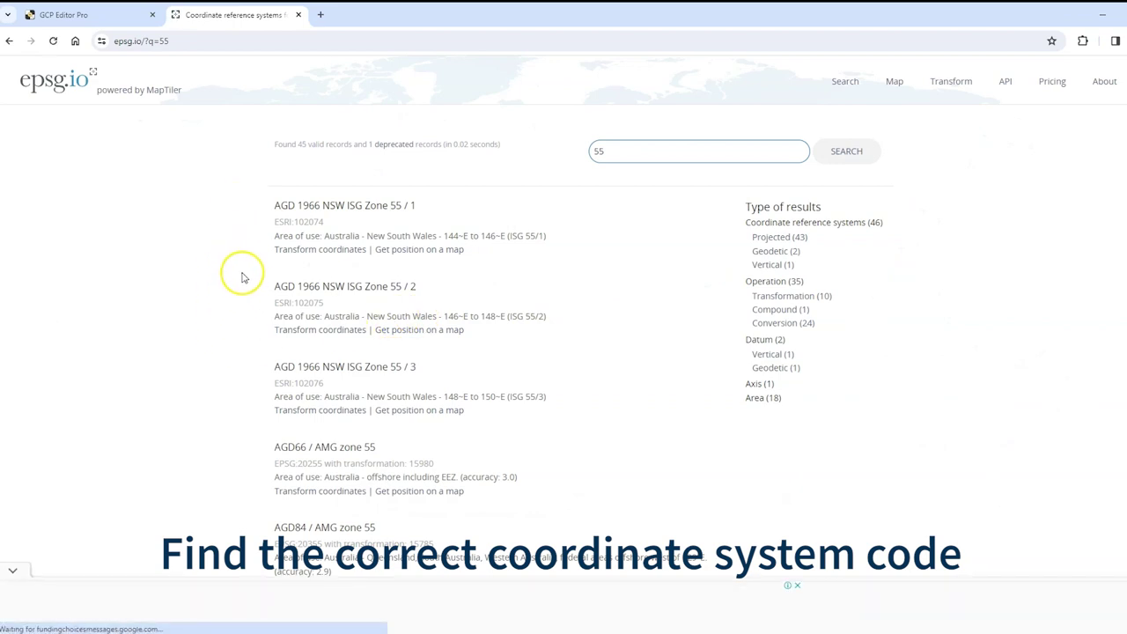
{"action": "scroll", "coordinate": [244, 278], "scroll_direction": "down", "scroll_amount": 2}
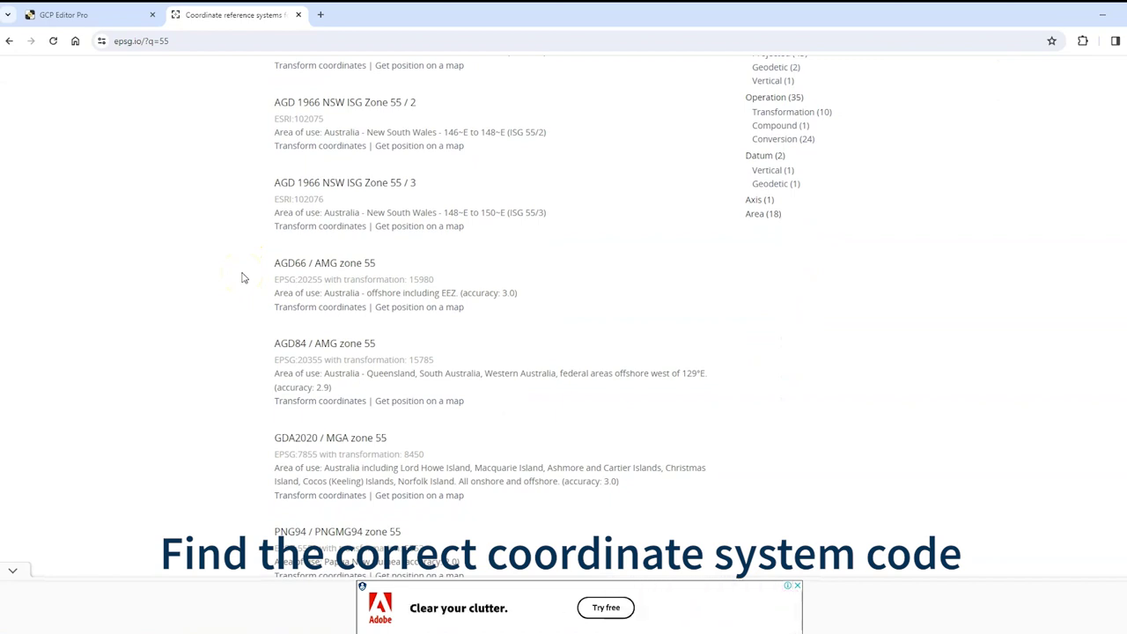
{"action": "scroll", "coordinate": [244, 279], "scroll_direction": "down", "scroll_amount": 1}
{"action": "scroll", "coordinate": [244, 278], "scroll_direction": "down", "scroll_amount": 2}
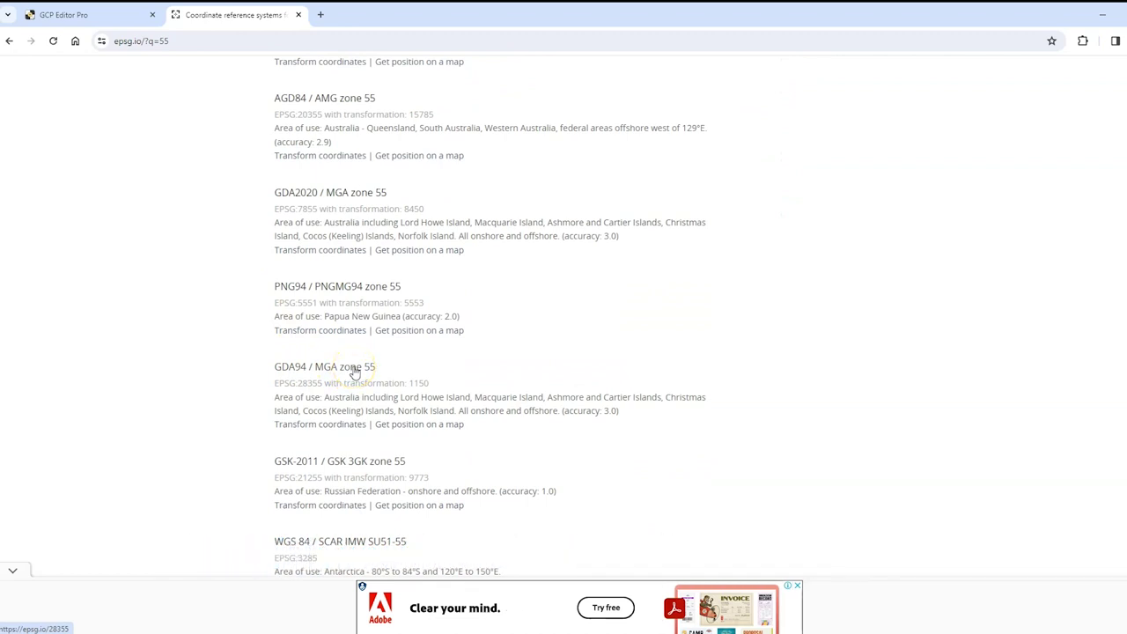
{"action": "left_click", "coordinate": [285, 368]}
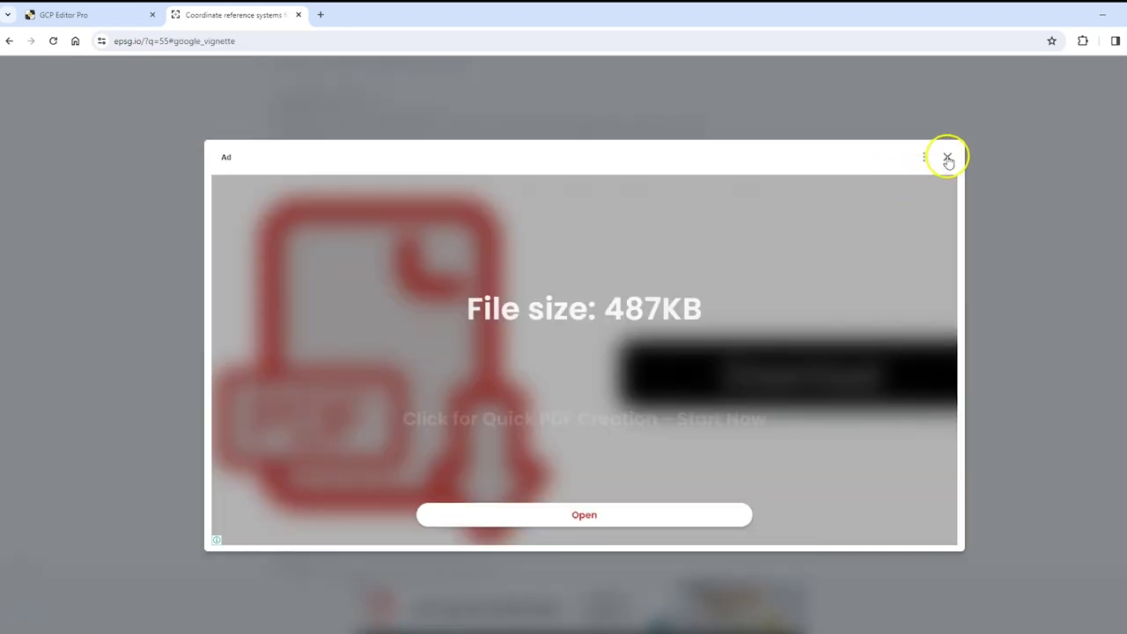
Dismiss the ad and copy EPSG:28355's PROJ.4 string (+proj=utm +zone=55 +south +ellps=GRS80).
{"action": "left_click", "coordinate": [947, 158]}
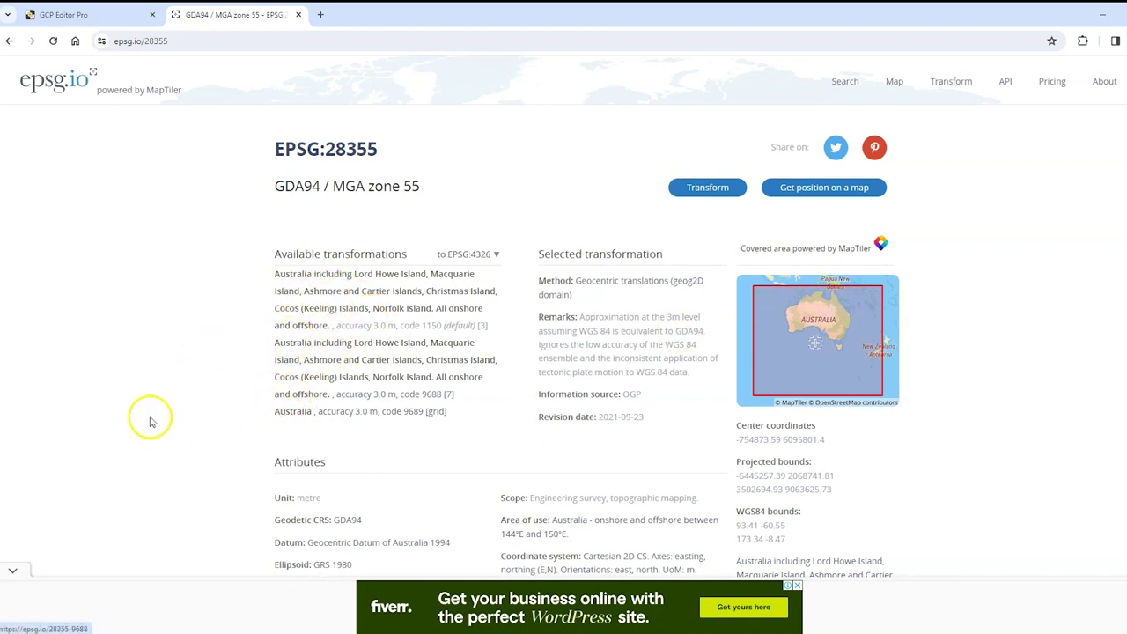
{"action": "scroll", "coordinate": [187, 377], "scroll_direction": "down", "scroll_amount": 2}
{"action": "scroll", "coordinate": [187, 377], "scroll_direction": "down", "scroll_amount": 6}
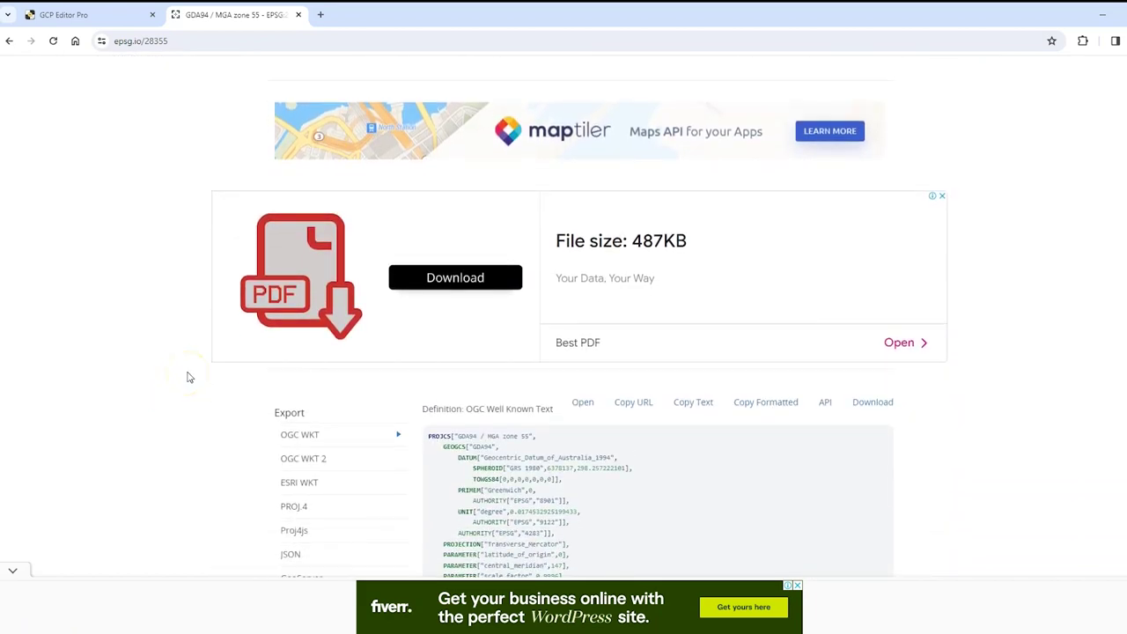
{"action": "scroll", "coordinate": [188, 377], "scroll_direction": "down", "scroll_amount": 1}
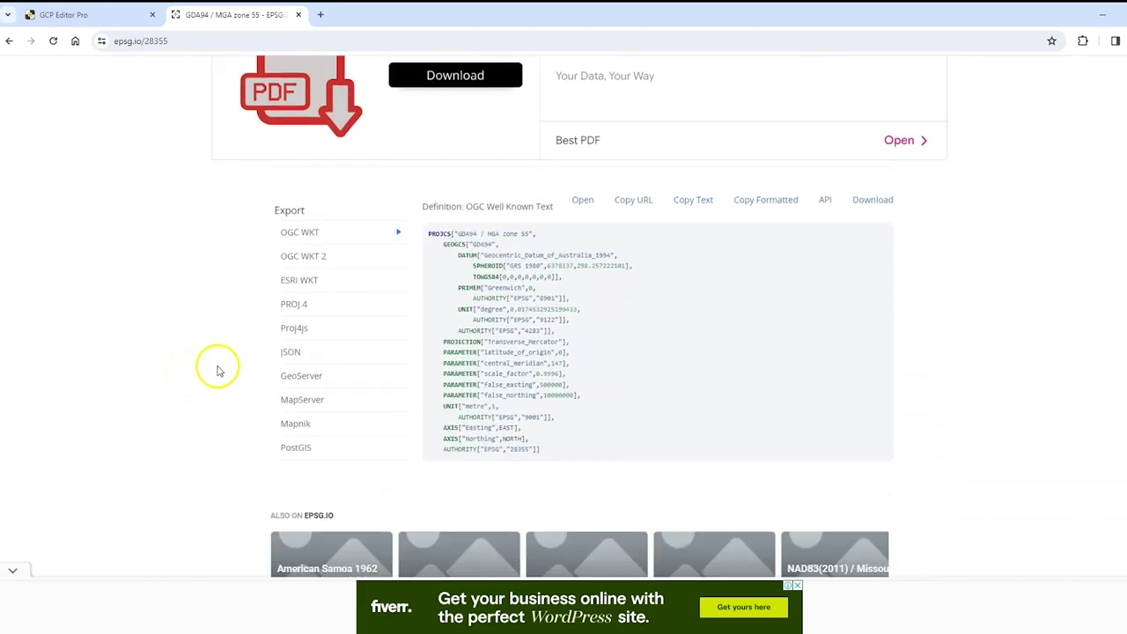
{"action": "left_click", "coordinate": [294, 305]}
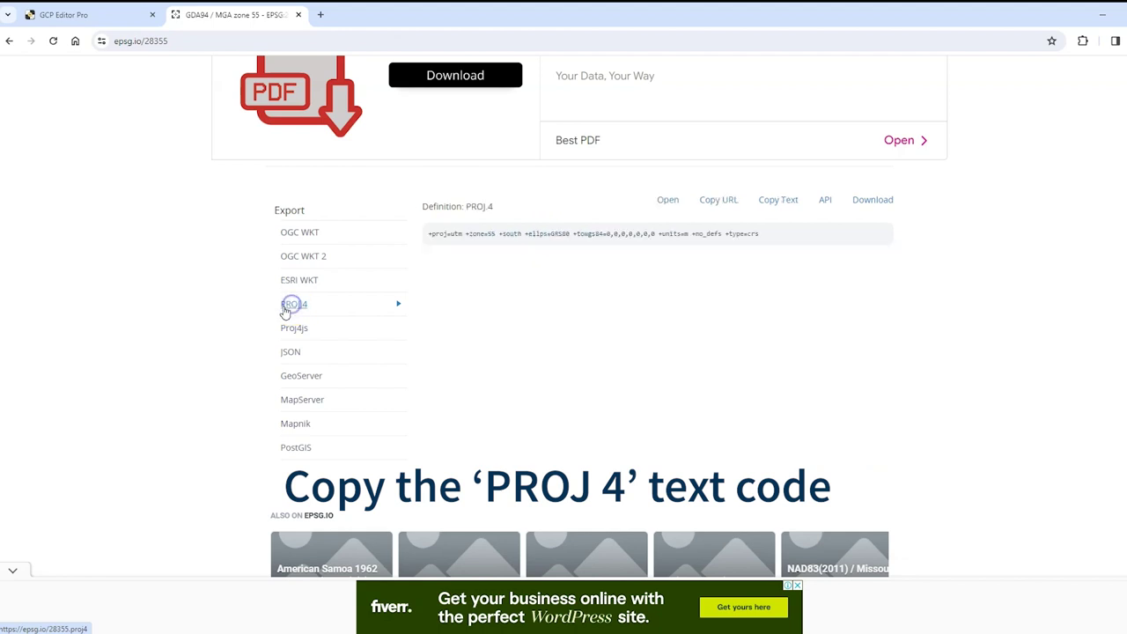
{"action": "left_click", "coordinate": [778, 199]}
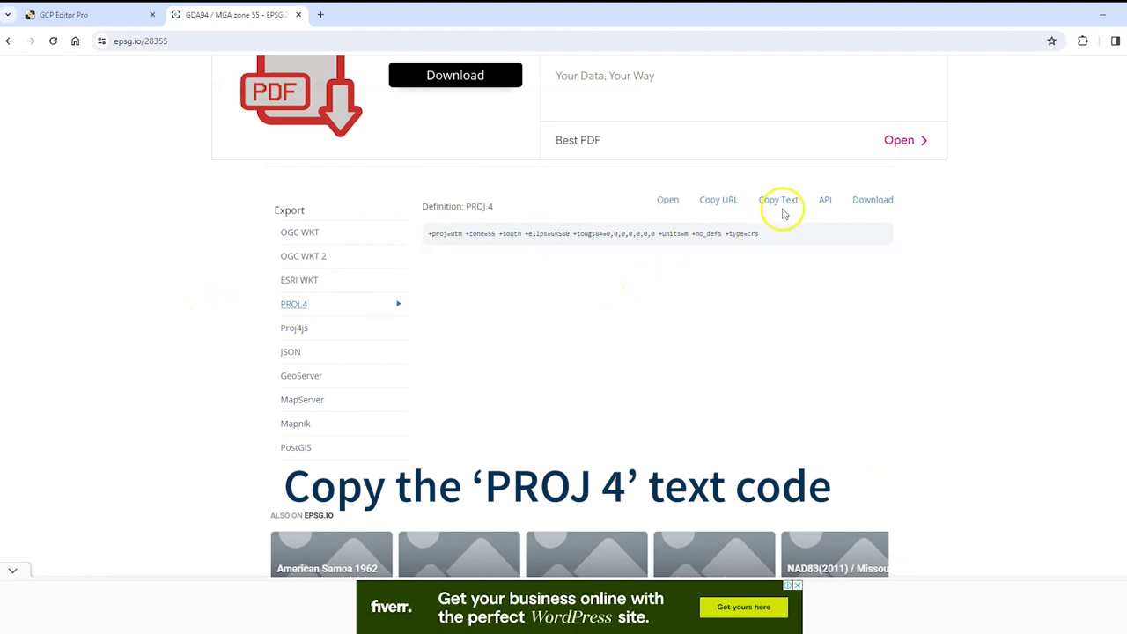
{"action": "left_click_drag", "start_coordinate": [771, 238], "coordinate": [432, 234]}
{"action": "left_click", "coordinate": [573, 293]}
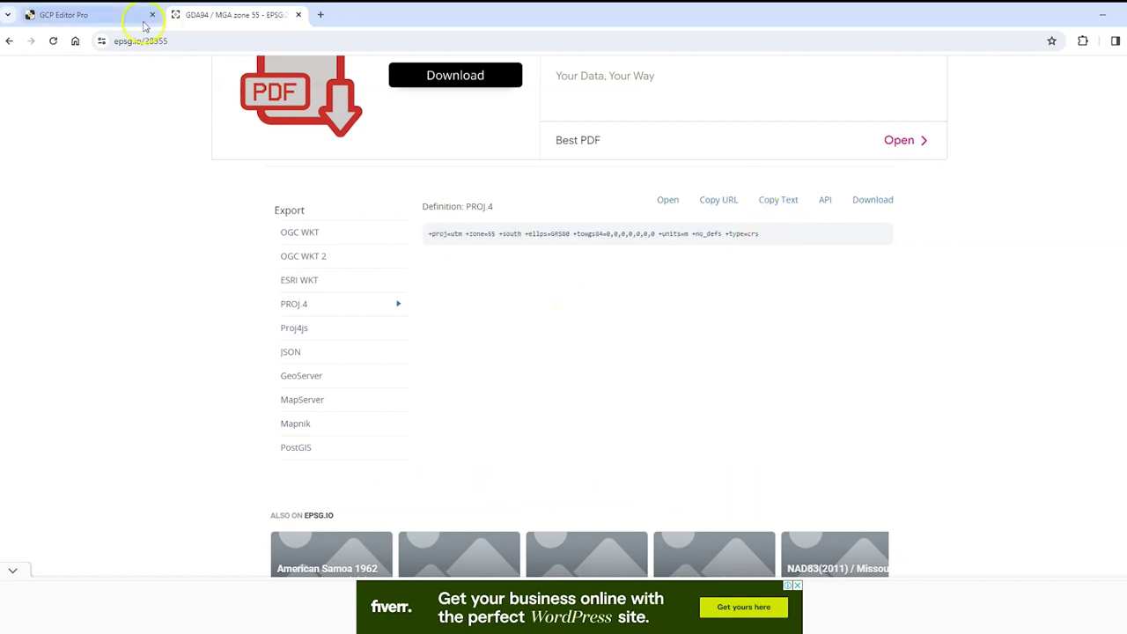
Paste the MGA zone 55 PROJ.4 string into GCP Editor Pro's EPSG/PROJ field.
{"action": "left_click", "coordinate": [110, 15]}
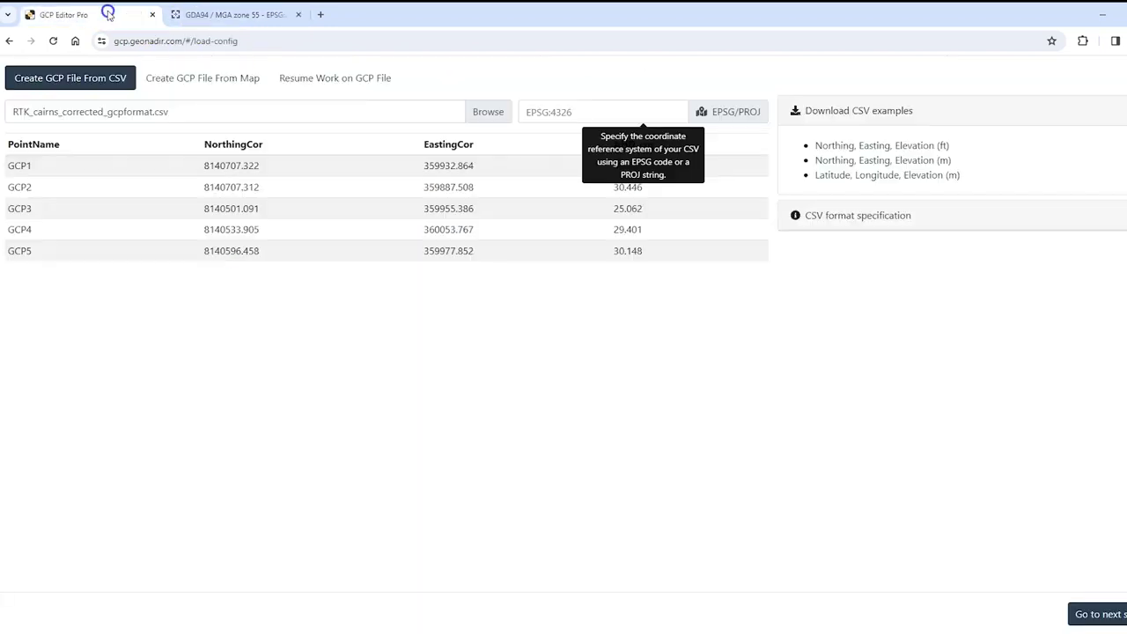
{"action": "left_click", "coordinate": [540, 112]}
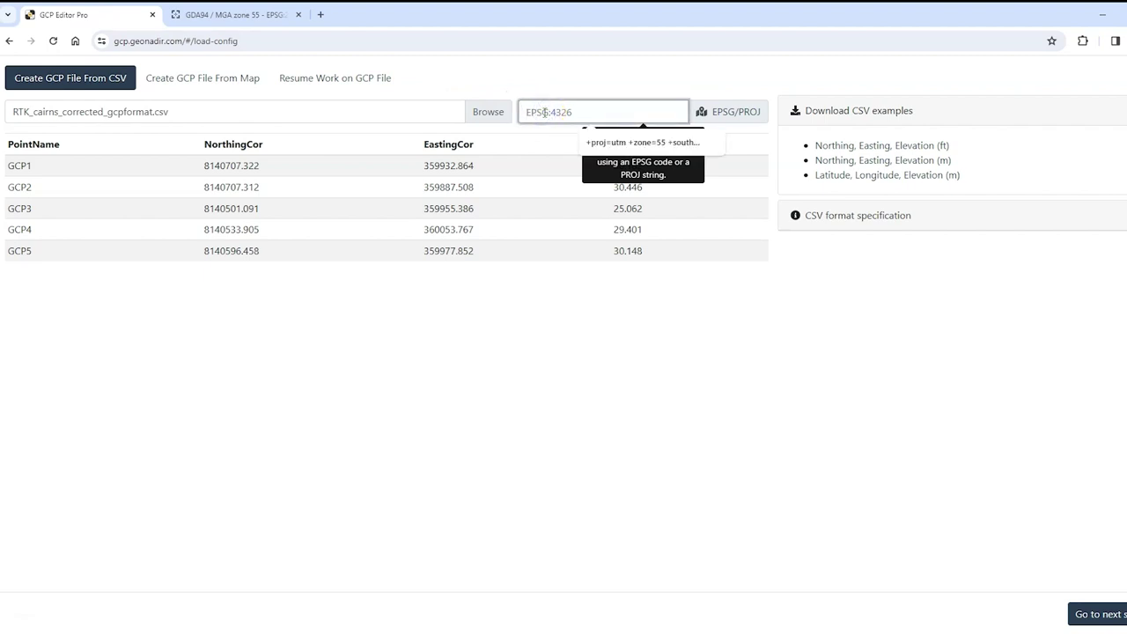
{"action": "left_click", "coordinate": [614, 143]}
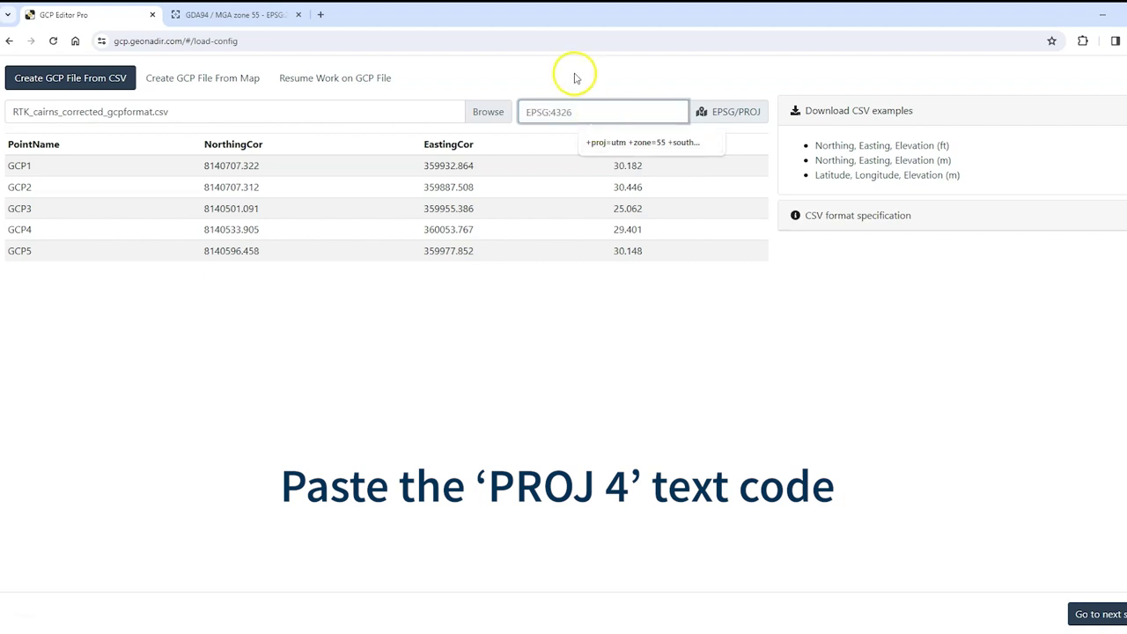
{"action": "key", "text": "ctrl+v"}
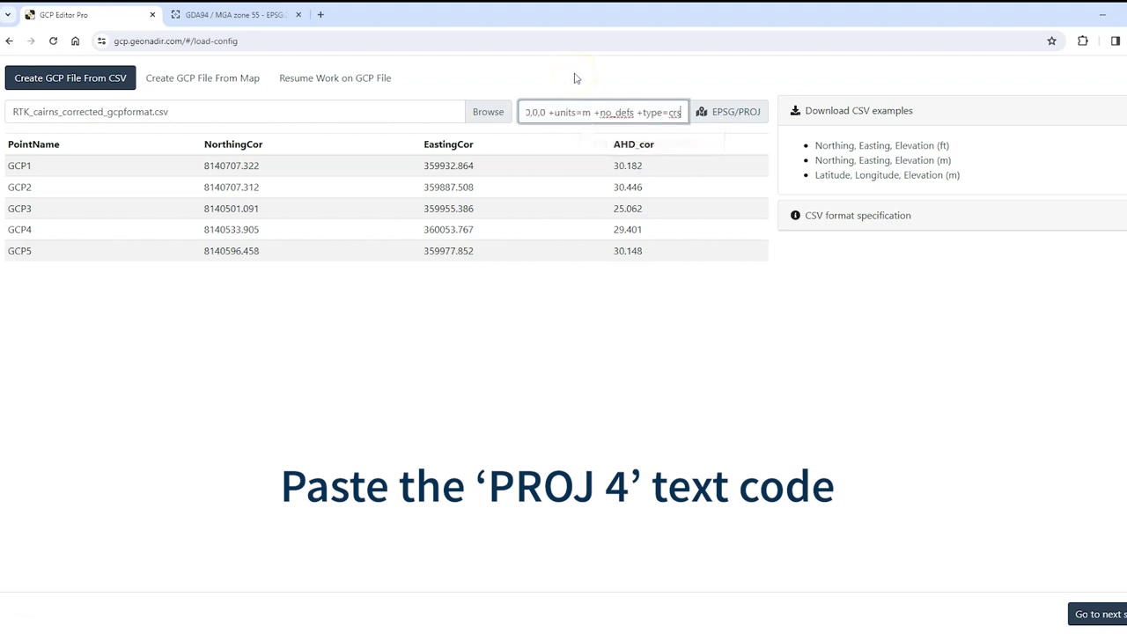
On the map page, check the GCP1–GCP5 markers near Cairns in turn, finishing on GCP1.
{"action": "left_click", "coordinate": [1114, 620]}
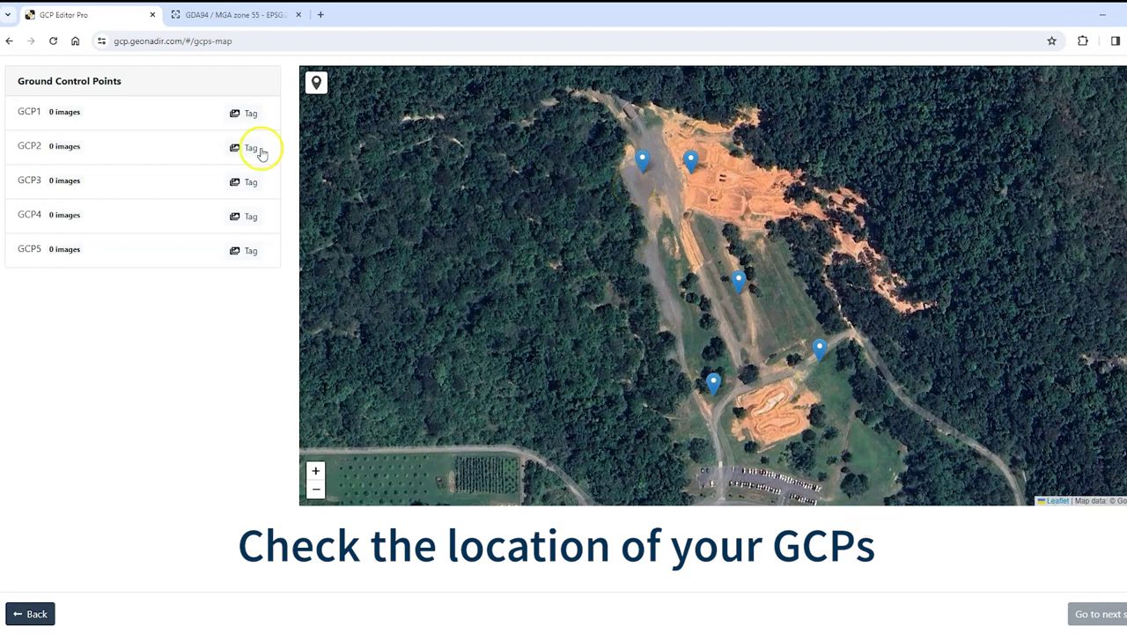
{"action": "left_click", "coordinate": [137, 117]}
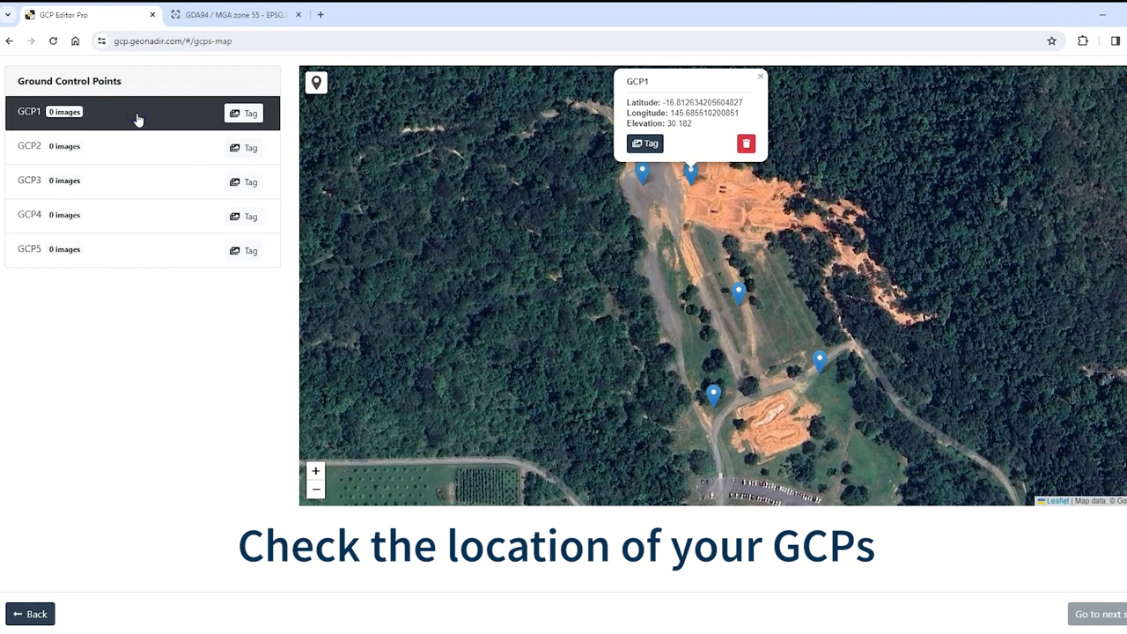
{"action": "left_click", "coordinate": [173, 148]}
{"action": "left_click", "coordinate": [175, 182]}
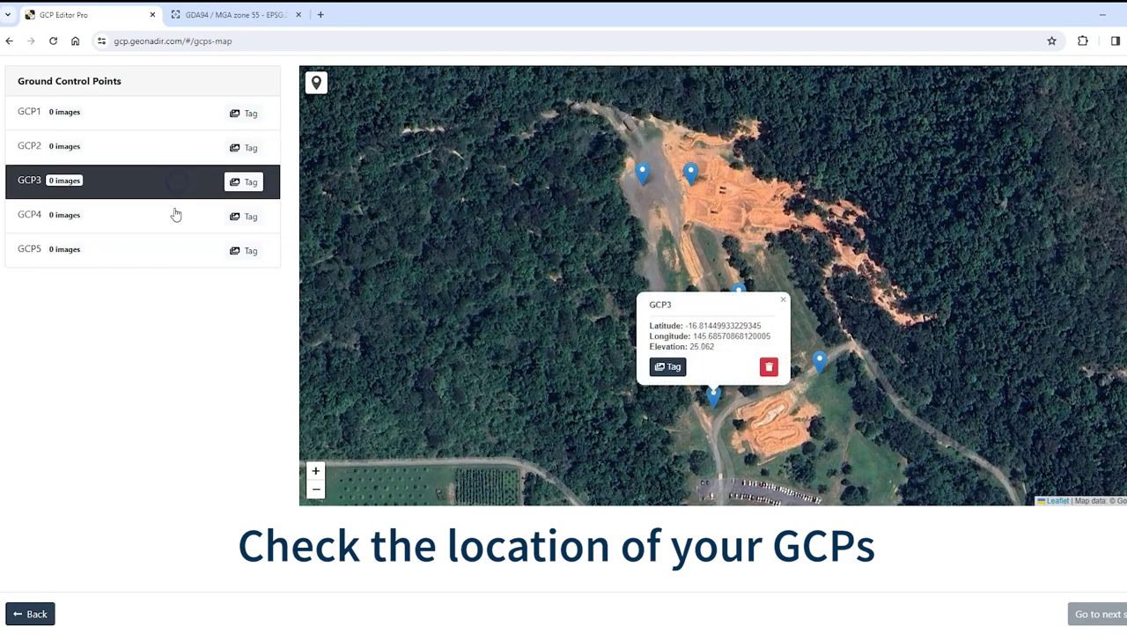
{"action": "left_click", "coordinate": [175, 220]}
{"action": "left_click", "coordinate": [169, 254]}
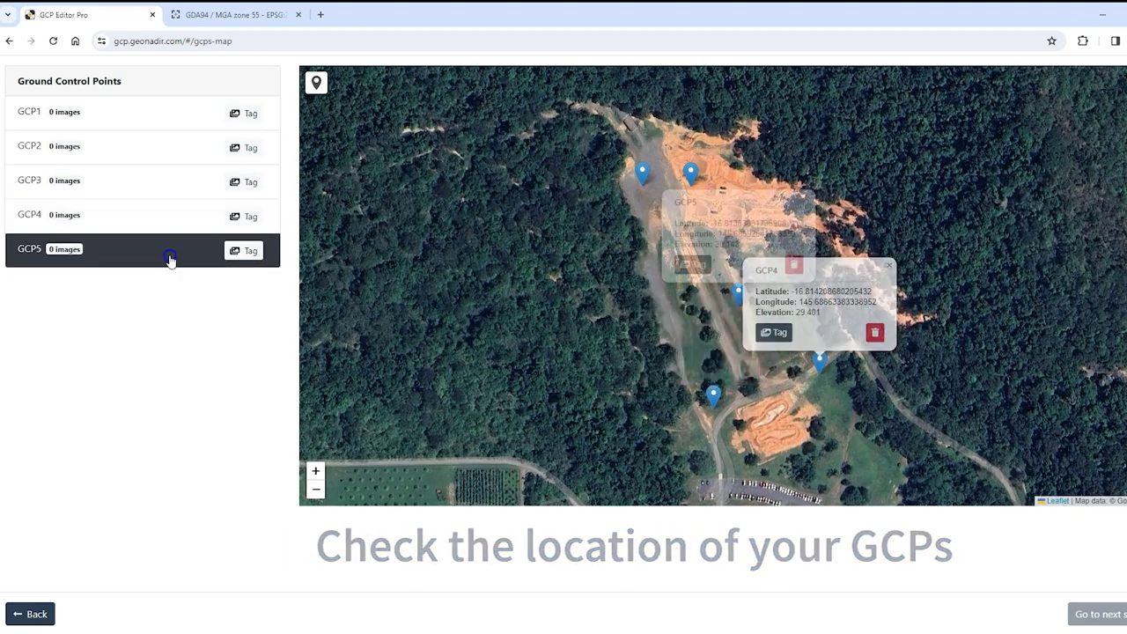
{"action": "left_click", "coordinate": [198, 335]}
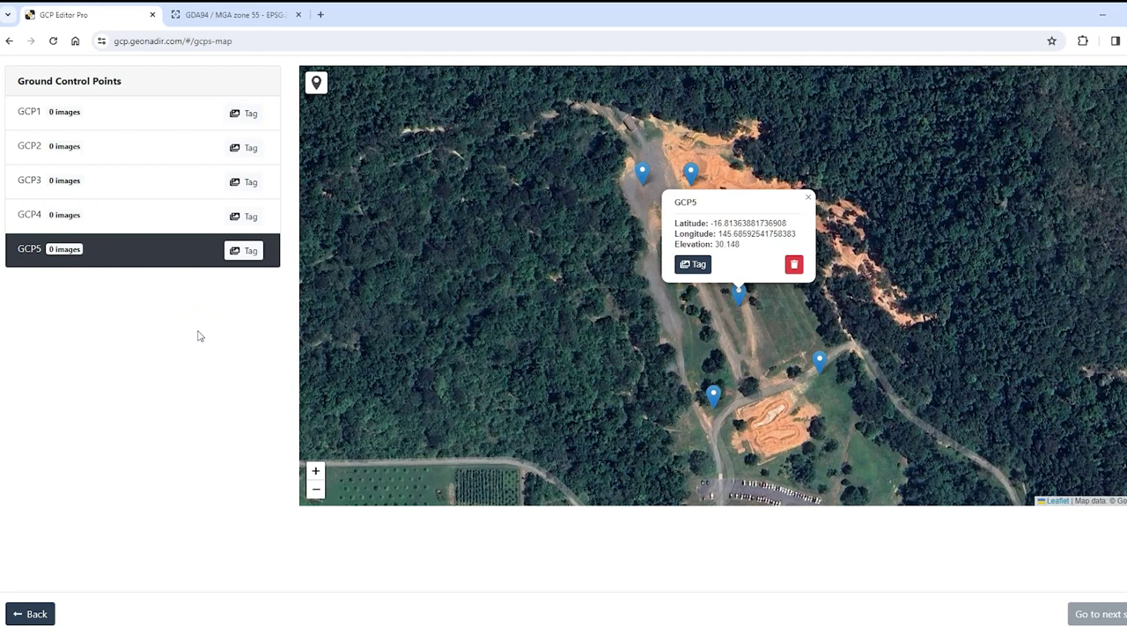
{"action": "left_click", "coordinate": [177, 116]}
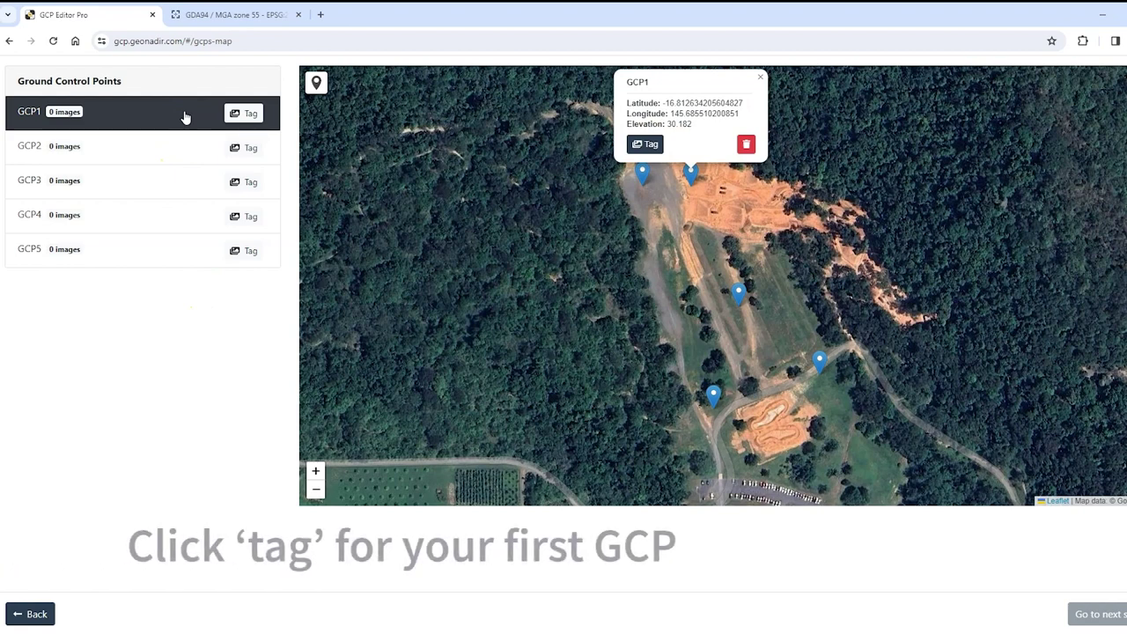
Load the selected drone photos from the folder into GCP1's image tagger.
{"action": "left_click", "coordinate": [246, 116]}
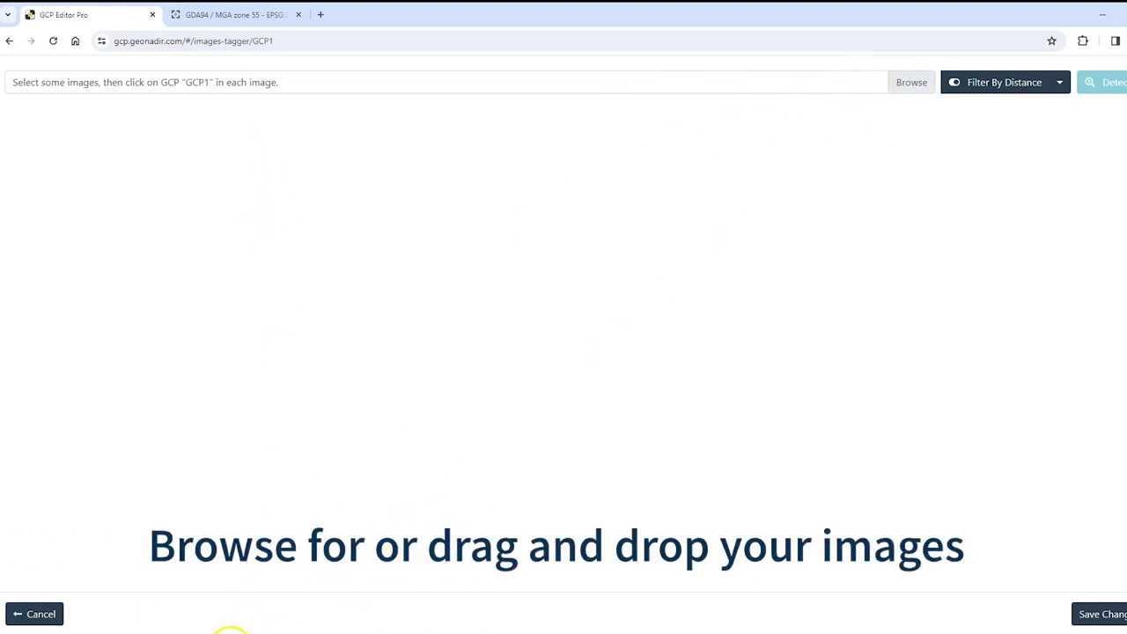
{"action": "left_click", "coordinate": [227, 629]}
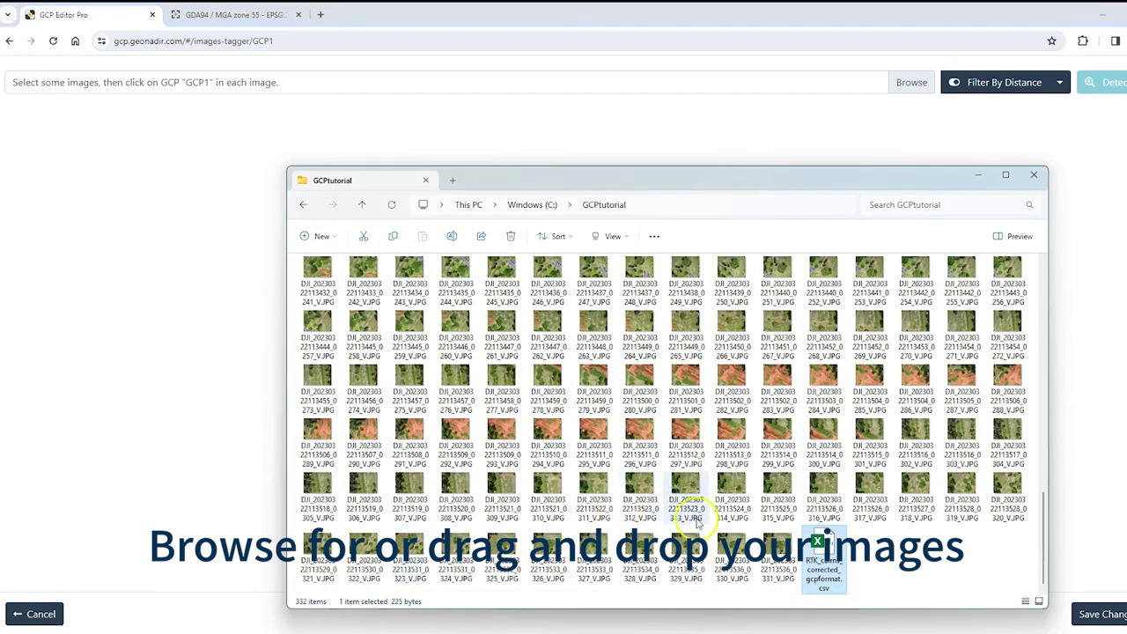
{"action": "scroll", "coordinate": [695, 447], "scroll_direction": "up", "scroll_amount": 10}
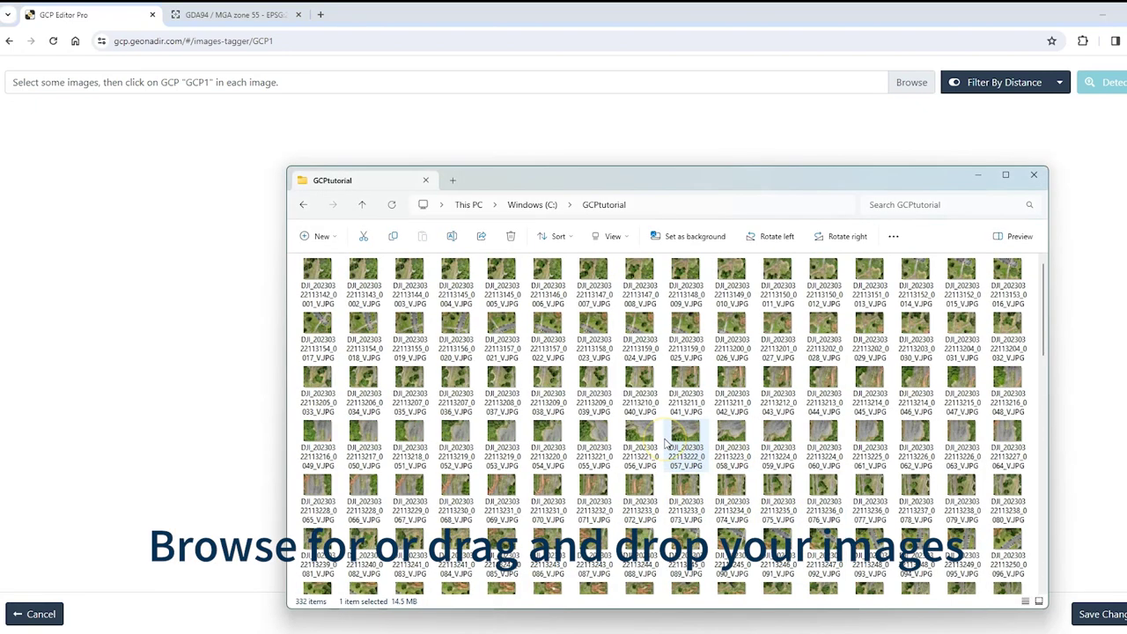
{"action": "key", "text": "shift+End"}
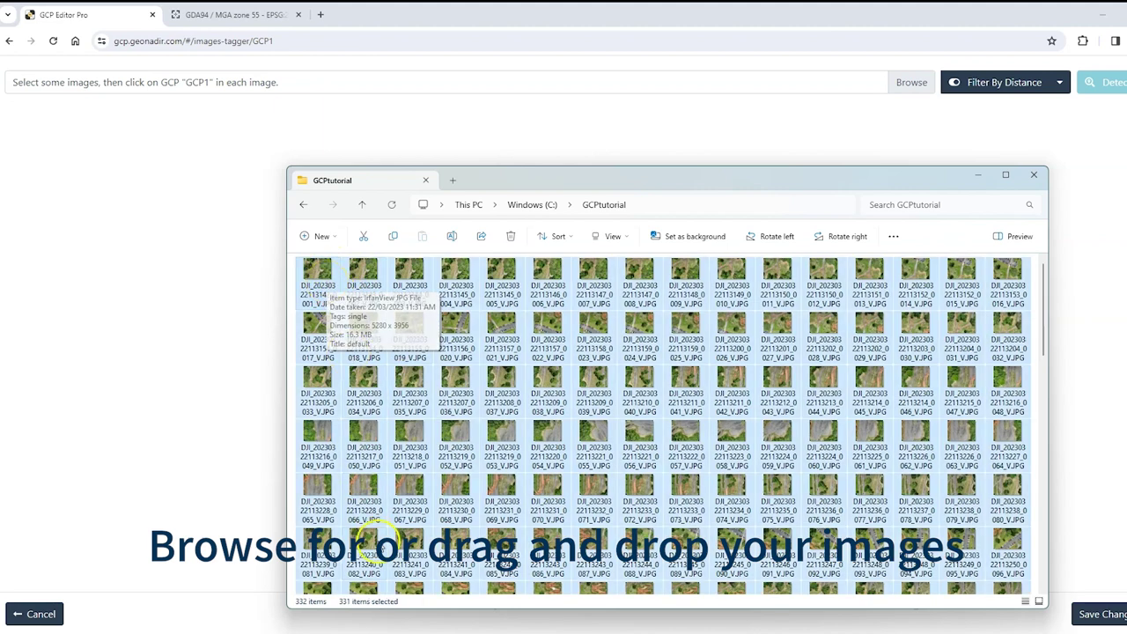
{"action": "left_click_drag", "start_coordinate": [319, 310], "coordinate": [187, 113]}
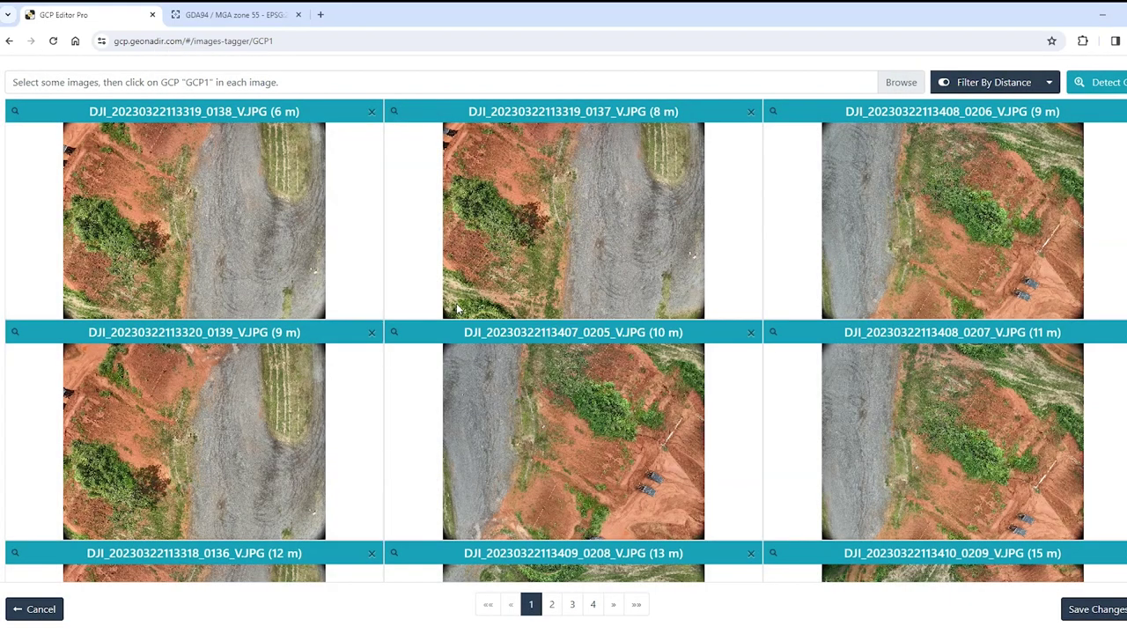
{"action": "left_click", "coordinate": [477, 322]}
Change the Filter By Distance radius from 35 to 20 m.
{"action": "left_click", "coordinate": [1049, 84]}
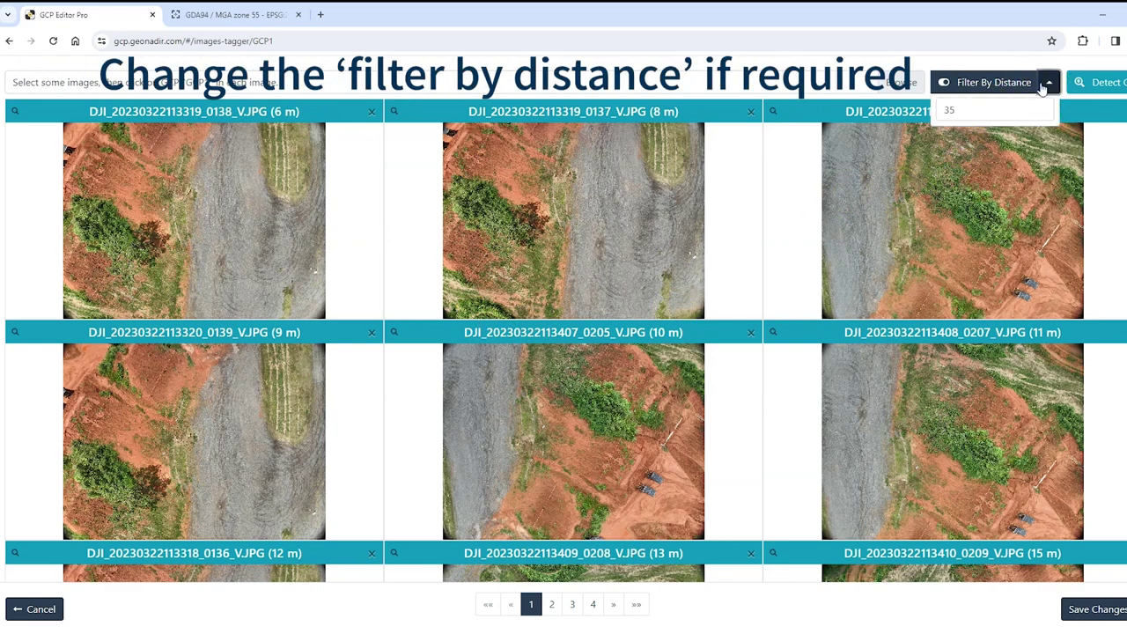
{"action": "left_click", "coordinate": [966, 111]}
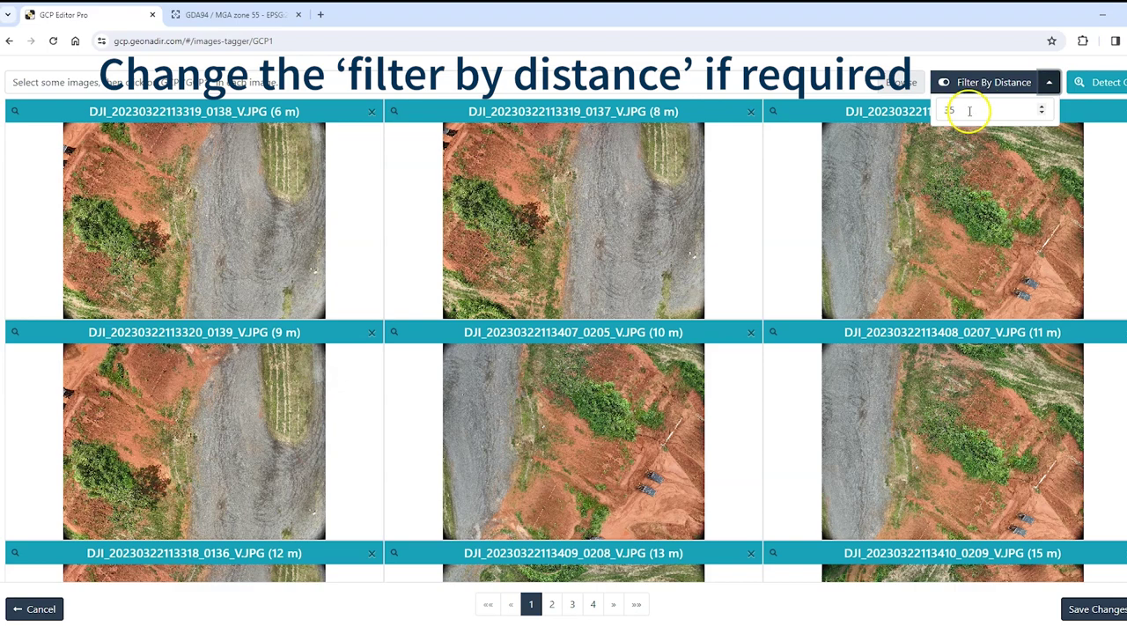
{"action": "key", "text": "BackSpace"}
{"action": "key", "text": "BackSpace"}
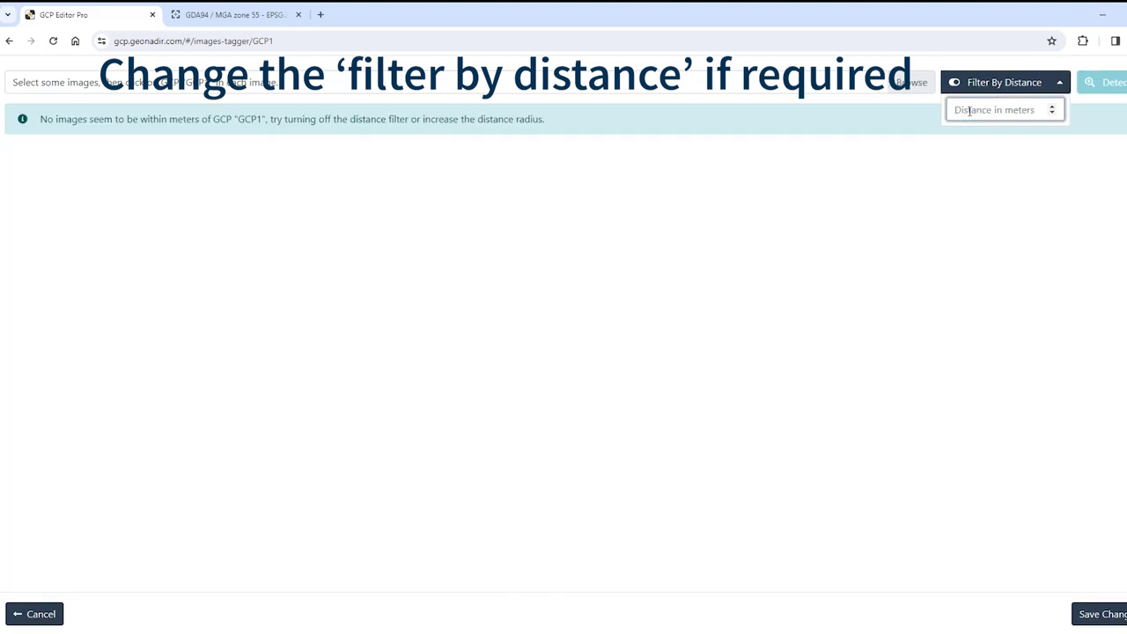
{"action": "type", "text": "20"}
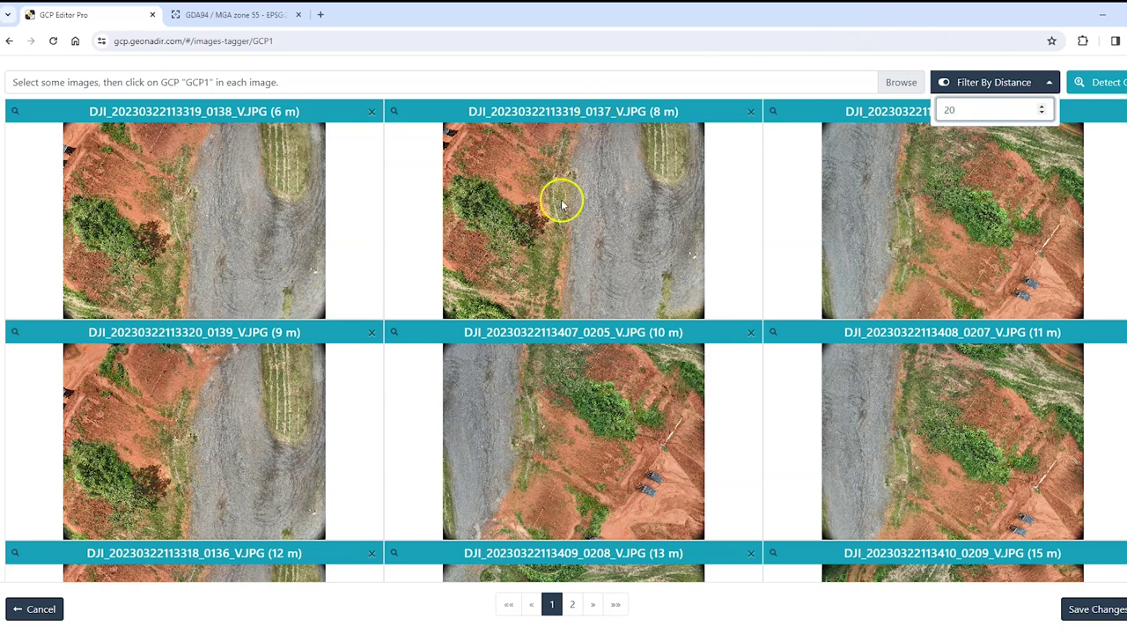
Zoom into image 0137 and mark GCP1 on its ground target.
{"action": "left_click", "coordinate": [690, 256]}
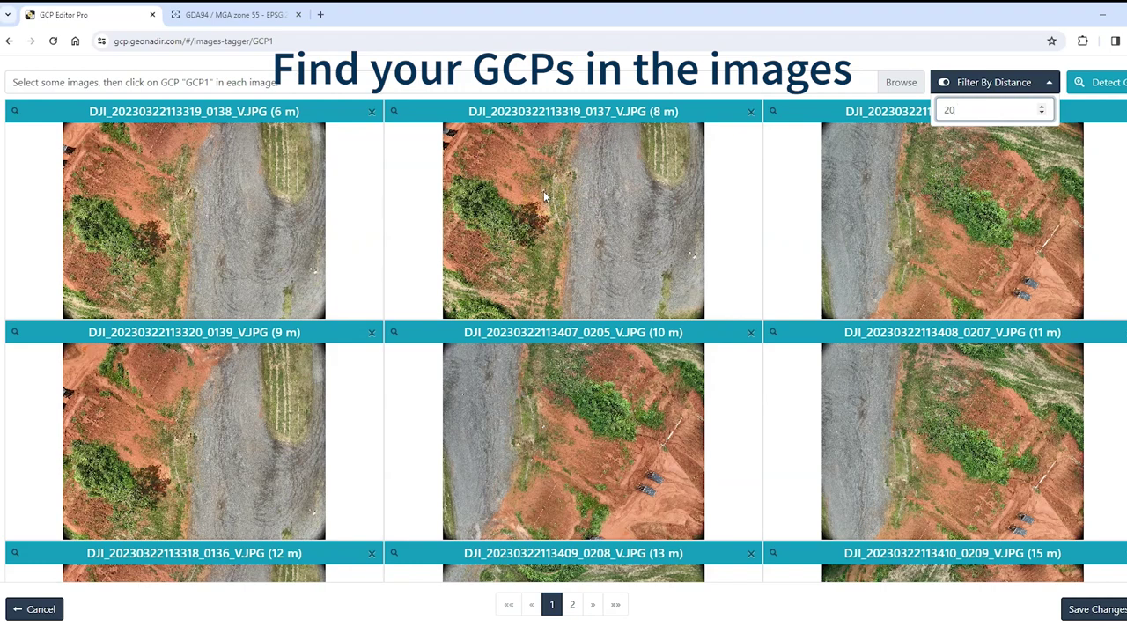
{"action": "scroll", "coordinate": [529, 197], "scroll_direction": "up", "scroll_amount": 2}
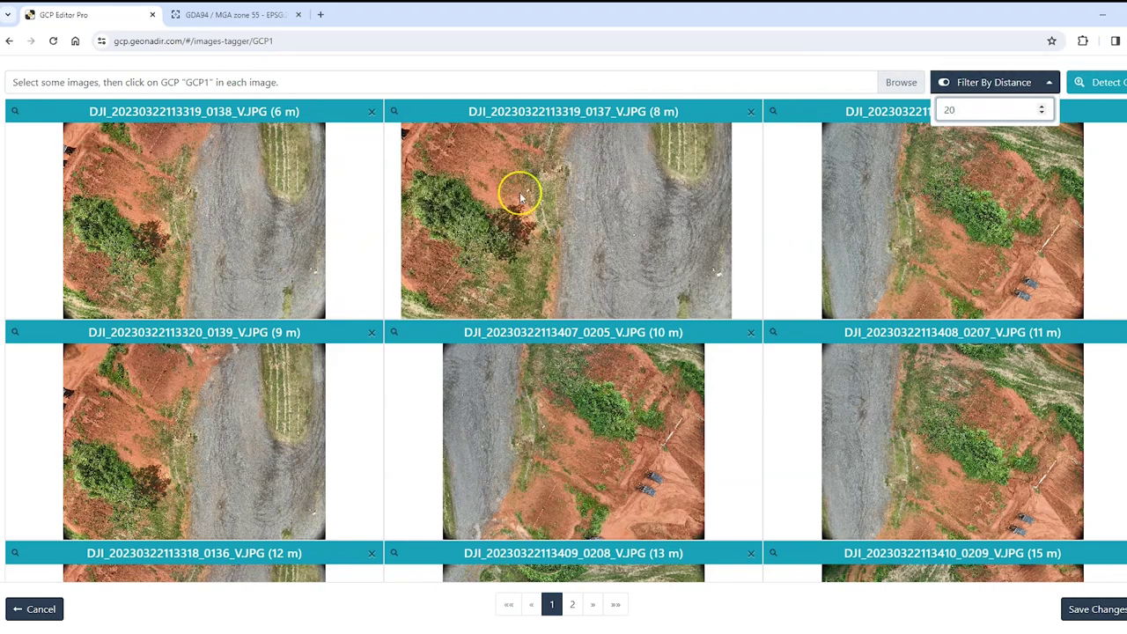
{"action": "scroll", "coordinate": [520, 198], "scroll_direction": "up", "scroll_amount": 1}
{"action": "scroll", "coordinate": [510, 191], "scroll_direction": "up", "scroll_amount": 2}
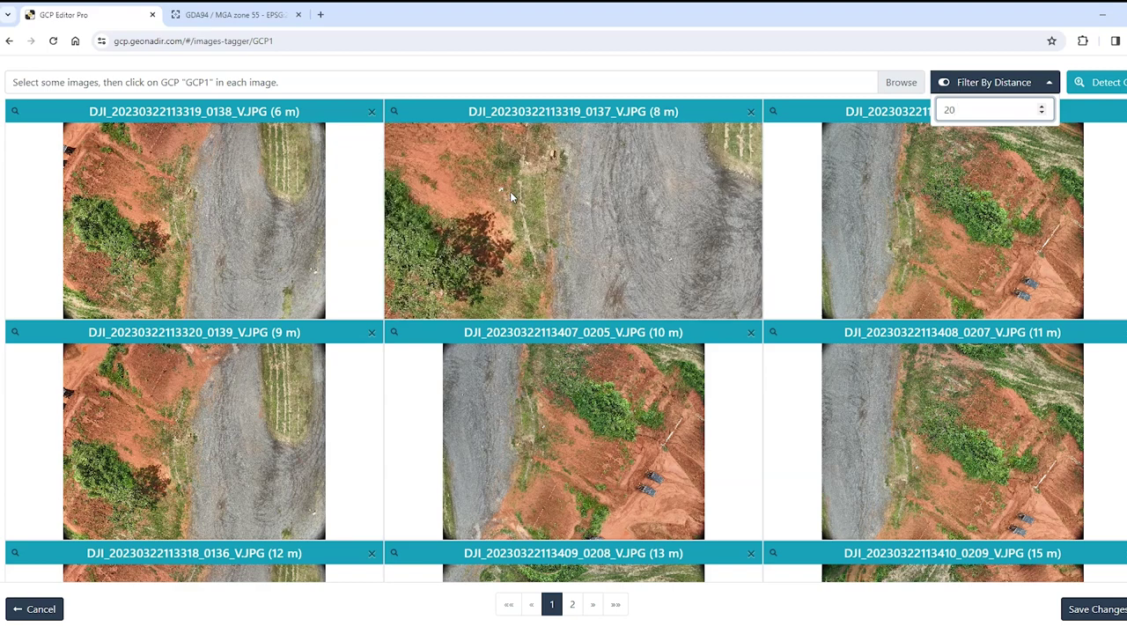
{"action": "left_click", "coordinate": [483, 192]}
{"action": "left_click_drag", "start_coordinate": [482, 192], "coordinate": [568, 205]}
{"action": "left_click", "coordinate": [568, 205]}
Zoom and pan image 0138 to the target and mark GCP1 there.
{"action": "left_click", "coordinate": [537, 211]}
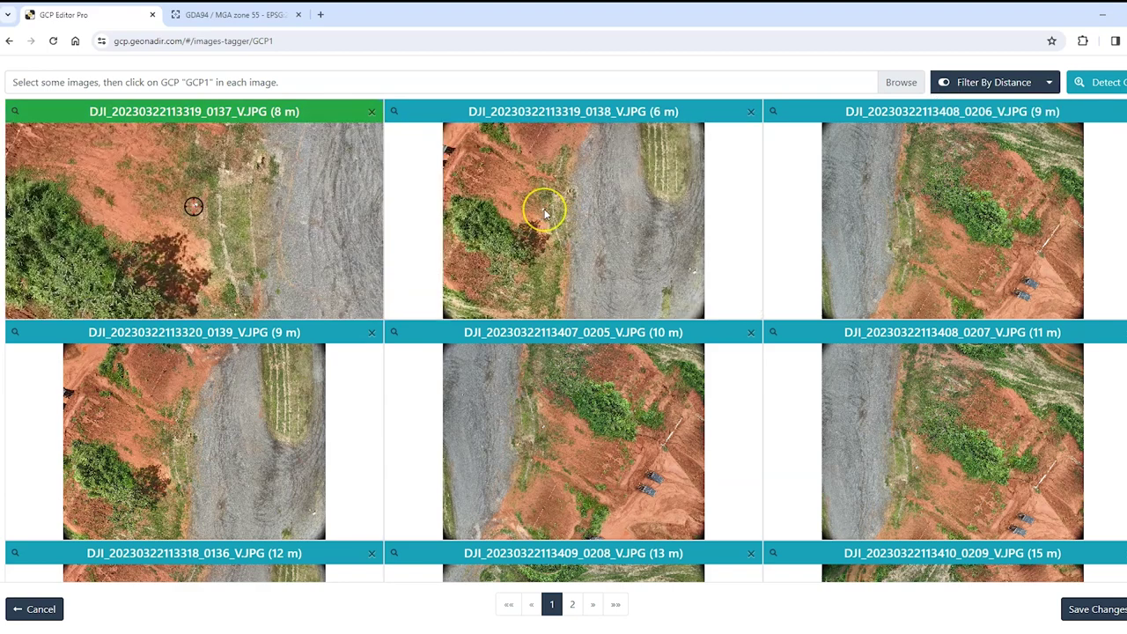
{"action": "scroll", "coordinate": [544, 209], "scroll_direction": "up", "scroll_amount": 2}
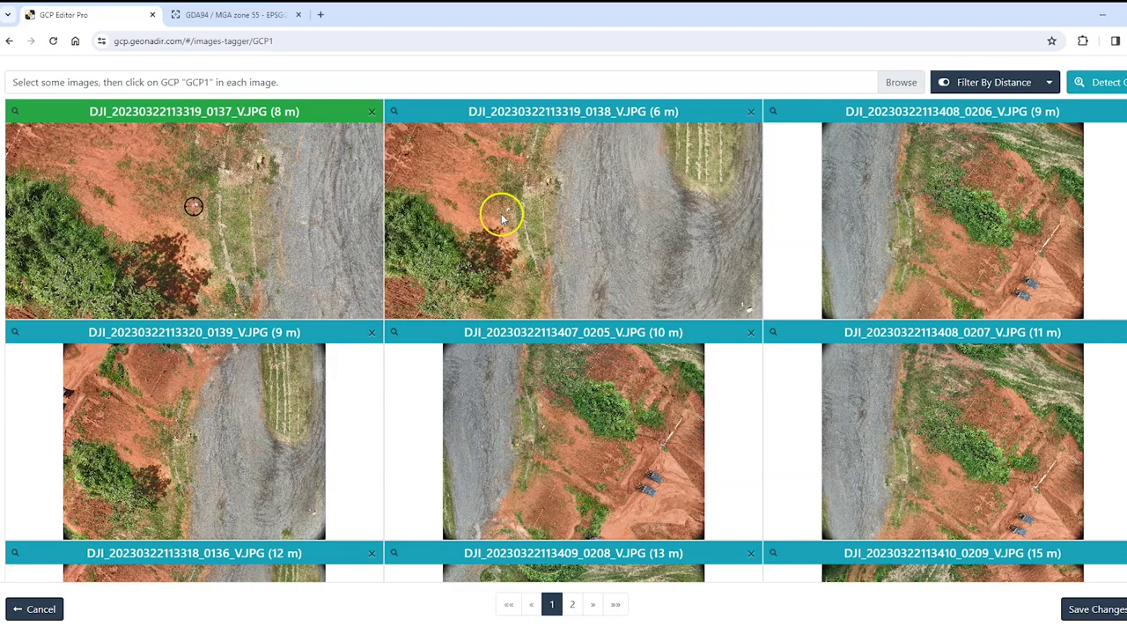
{"action": "left_click_drag", "start_coordinate": [503, 214], "coordinate": [563, 217]}
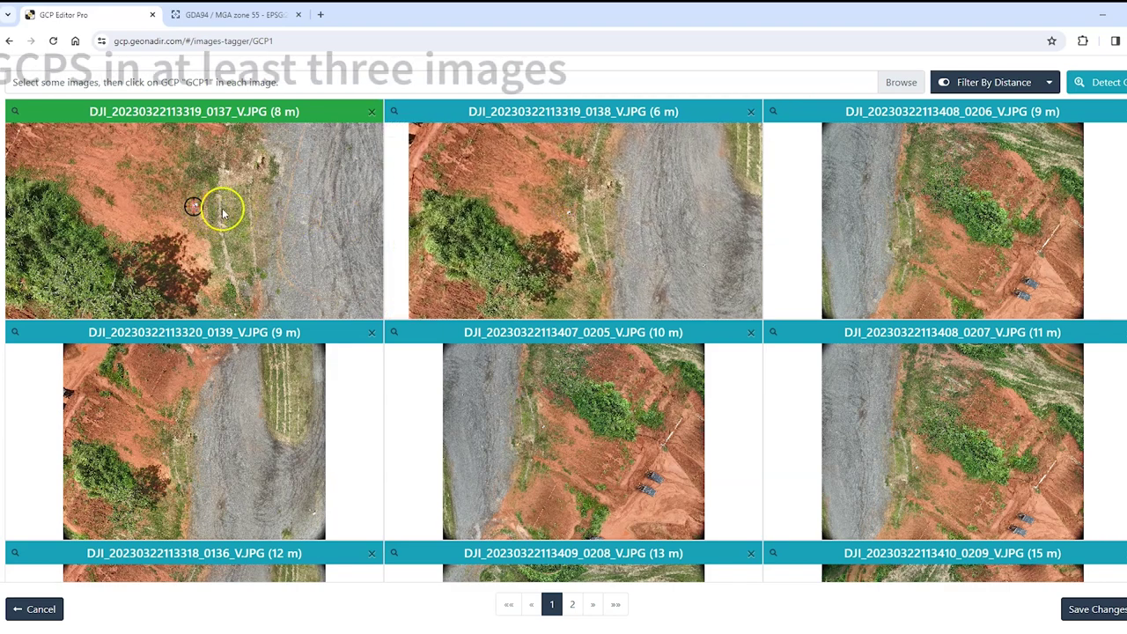
{"action": "scroll", "coordinate": [574, 214], "scroll_direction": "up", "scroll_amount": 1}
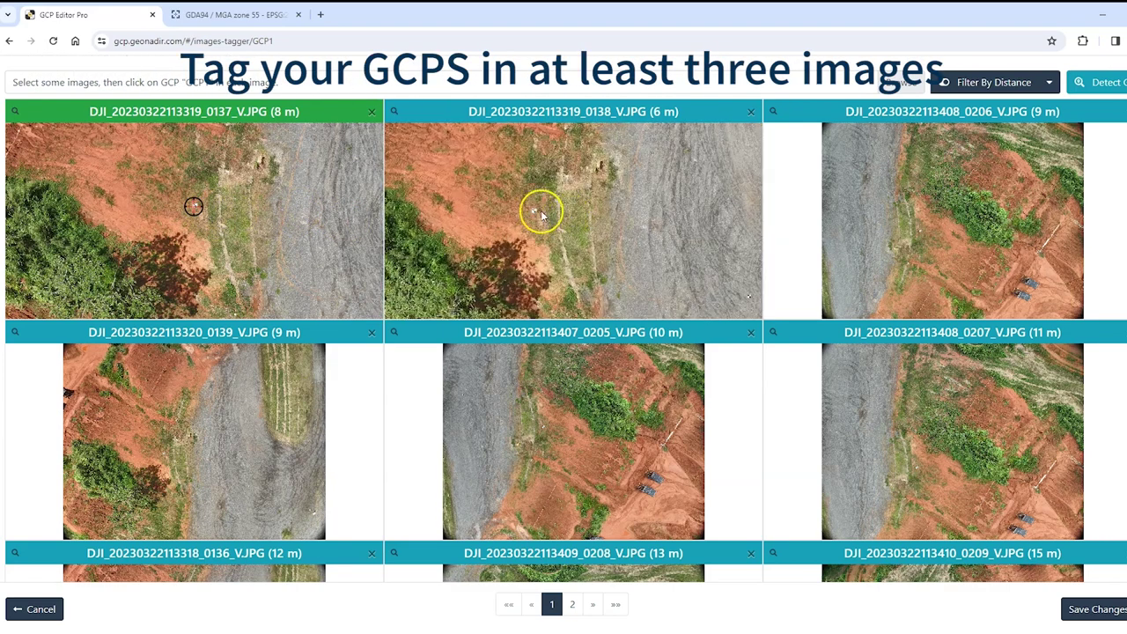
{"action": "scroll", "coordinate": [531, 211], "scroll_direction": "up", "scroll_amount": 1}
{"action": "scroll", "coordinate": [546, 217], "scroll_direction": "up", "scroll_amount": 1}
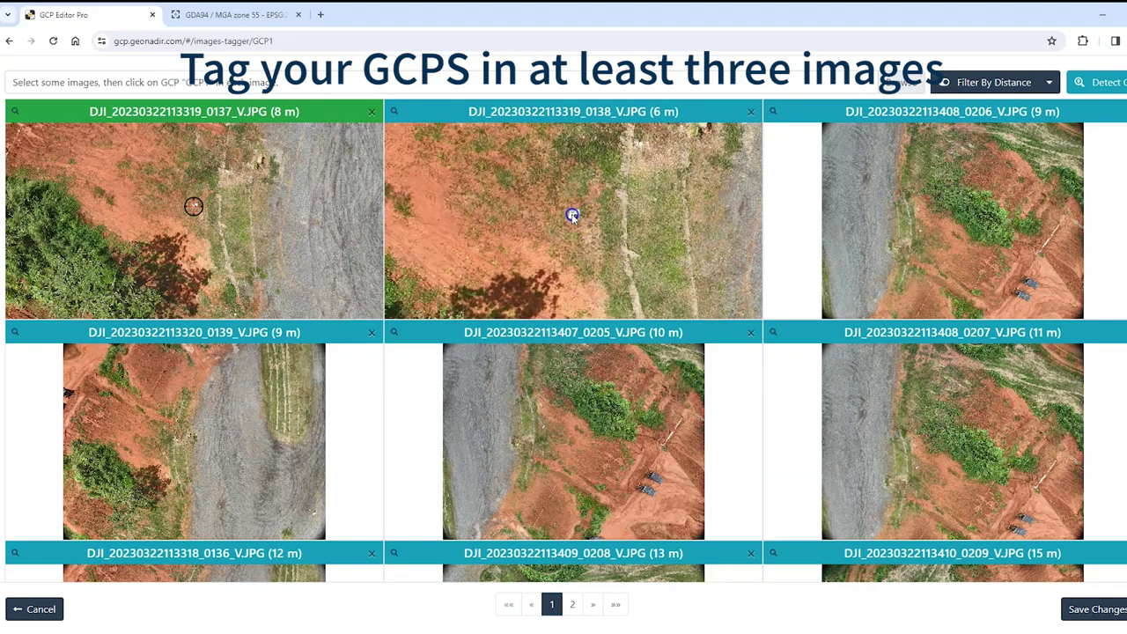
{"action": "scroll", "coordinate": [572, 218], "scroll_direction": "up", "scroll_amount": 1}
{"action": "mouse_move", "coordinate": [516, 215]}
{"action": "left_mouse_down"}
{"action": "mouse_move", "coordinate": [504, 216]}
{"action": "mouse_move", "coordinate": [568, 220]}
{"action": "mouse_move", "coordinate": [537, 219]}
{"action": "left_mouse_up"}
{"action": "scroll", "coordinate": [571, 215], "scroll_direction": "up", "scroll_amount": 1}
{"action": "scroll", "coordinate": [567, 220], "scroll_direction": "up", "scroll_amount": 1}
{"action": "scroll", "coordinate": [567, 218], "scroll_direction": "up", "scroll_amount": 1}
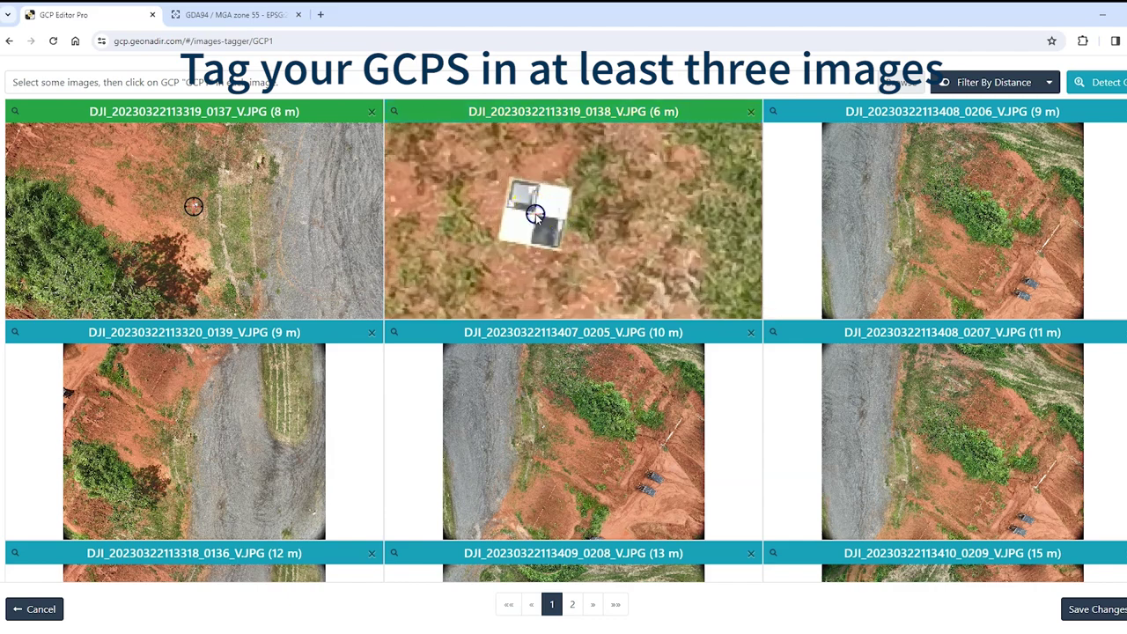
{"action": "left_click", "coordinate": [536, 214]}
Reposition GCP1 onto the white target's centre in image 0137.
{"action": "scroll", "coordinate": [191, 212], "scroll_direction": "up", "scroll_amount": 2}
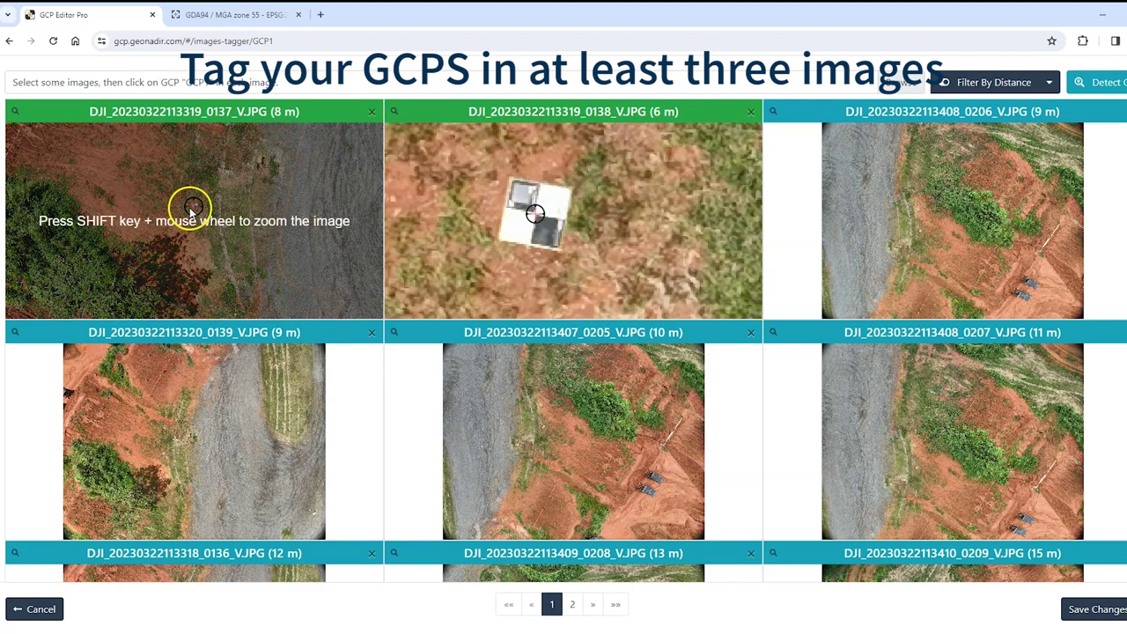
{"action": "scroll", "coordinate": [185, 210], "scroll_direction": "up", "scroll_amount": 3}
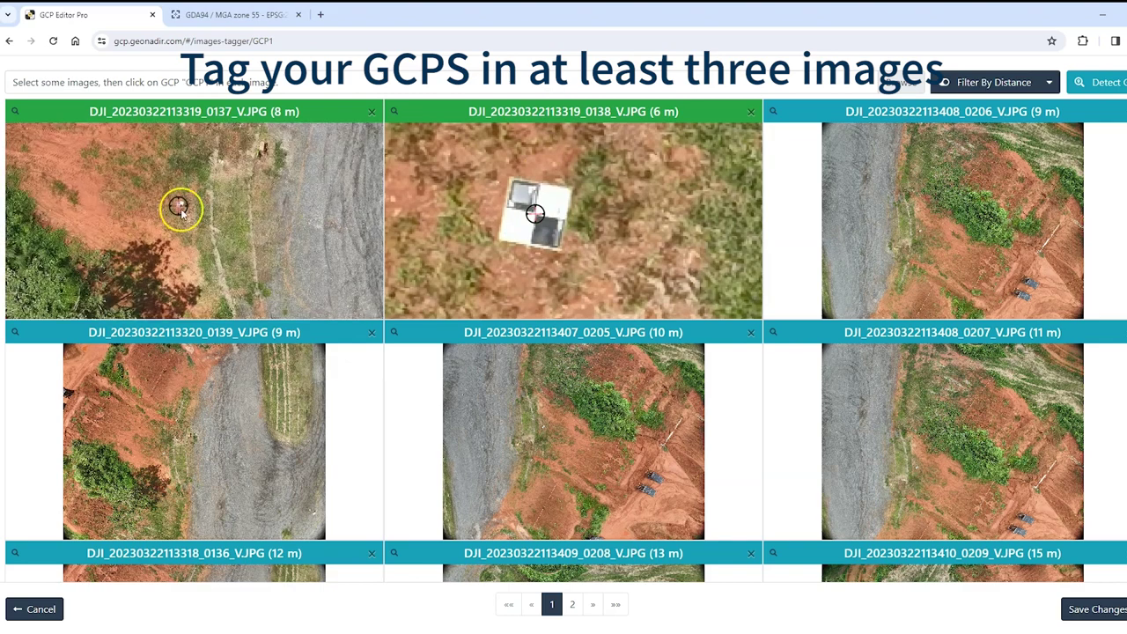
{"action": "scroll", "coordinate": [114, 204], "scroll_direction": "up", "scroll_amount": 2}
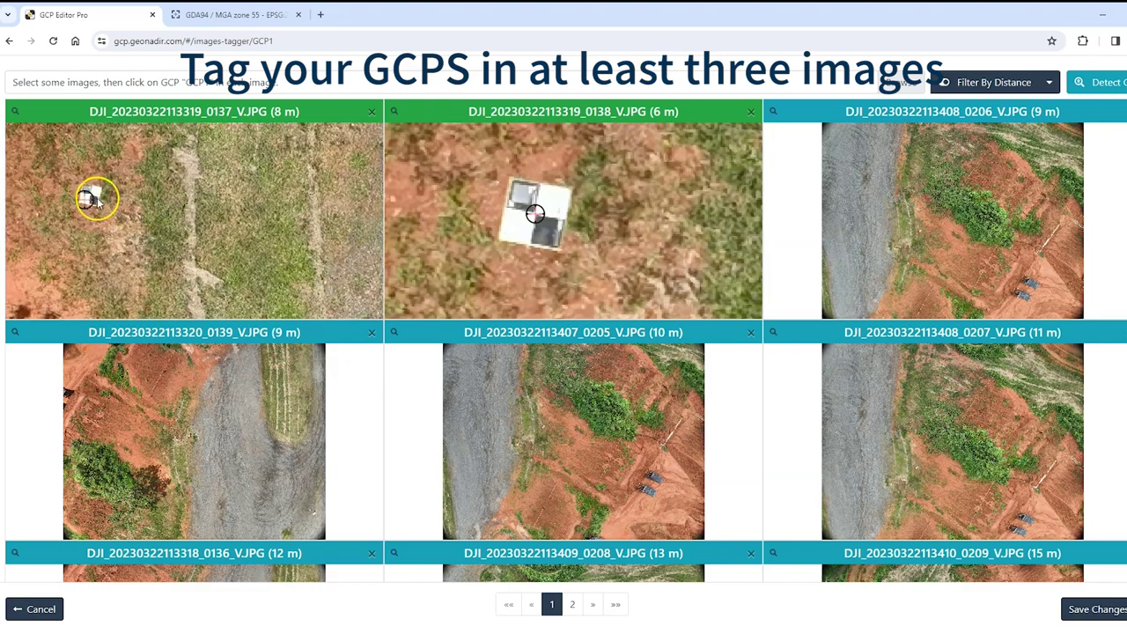
{"action": "left_click", "coordinate": [66, 200]}
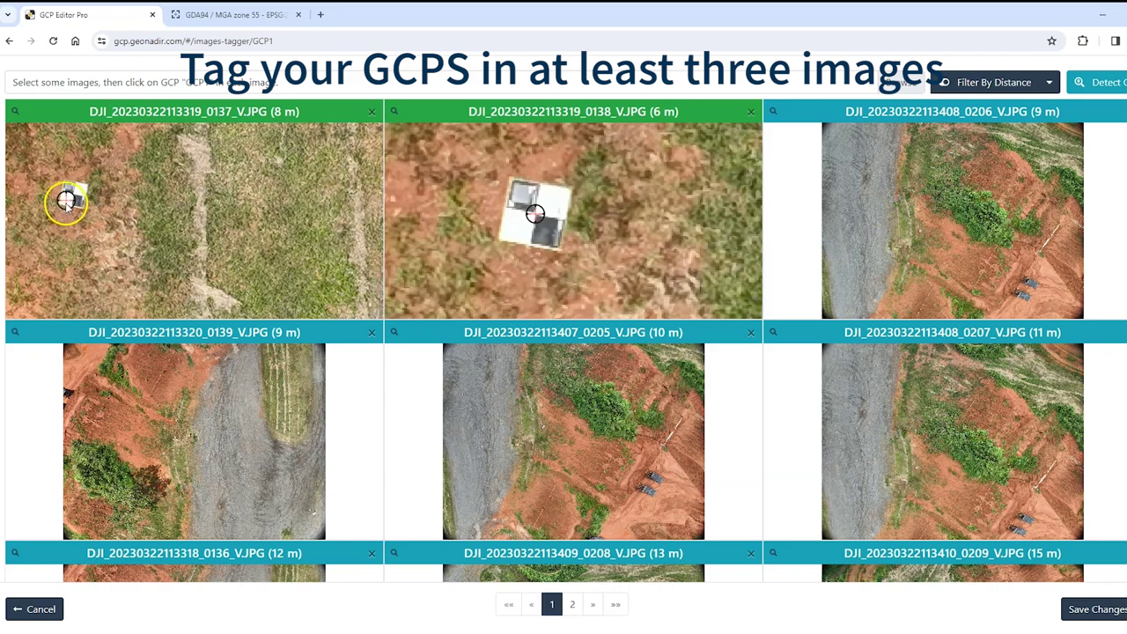
{"action": "left_click_drag", "start_coordinate": [70, 194], "coordinate": [242, 220]}
{"action": "scroll", "coordinate": [239, 214], "scroll_direction": "up", "scroll_amount": 1}
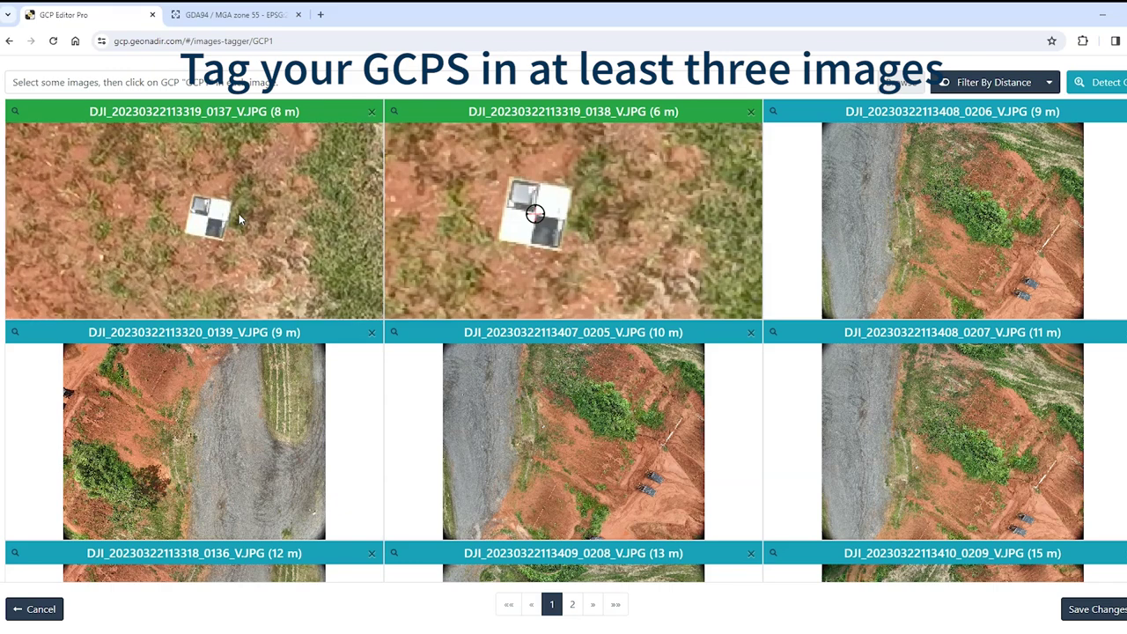
{"action": "scroll", "coordinate": [237, 215], "scroll_direction": "up", "scroll_amount": 1}
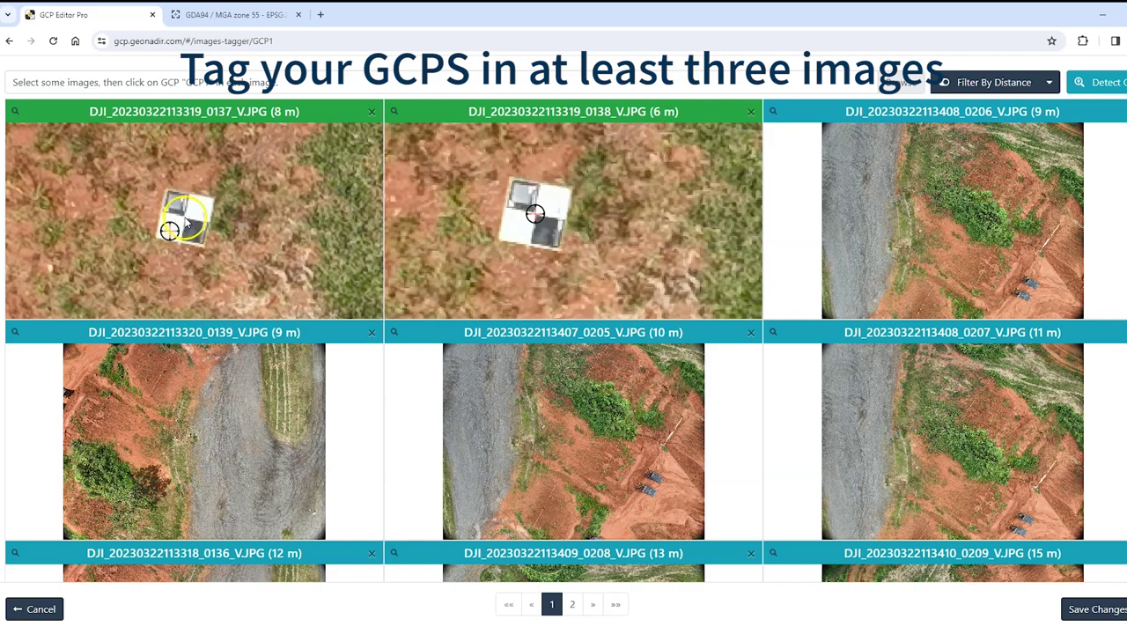
{"action": "left_click", "coordinate": [183, 216]}
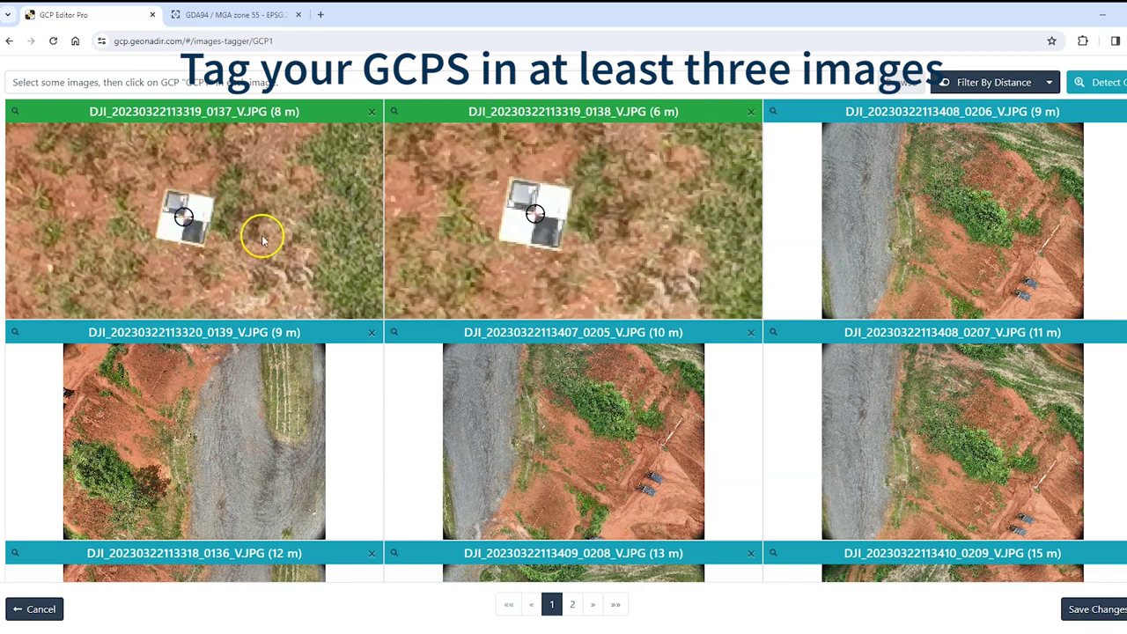
{"action": "scroll", "coordinate": [924, 234], "scroll_direction": "up", "scroll_amount": 2}
{"action": "scroll", "coordinate": [878, 236], "scroll_direction": "up", "scroll_amount": 1}
{"action": "left_click_drag", "start_coordinate": [833, 231], "coordinate": [944, 219]}
{"action": "scroll", "coordinate": [886, 217], "scroll_direction": "up", "scroll_amount": 2}
{"action": "scroll", "coordinate": [941, 227], "scroll_direction": "down", "scroll_amount": 1}
{"action": "scroll", "coordinate": [941, 227], "scroll_direction": "up", "scroll_amount": 1}
{"action": "scroll", "coordinate": [949, 221], "scroll_direction": "up", "scroll_amount": 2}
{"action": "left_click", "coordinate": [899, 221]}
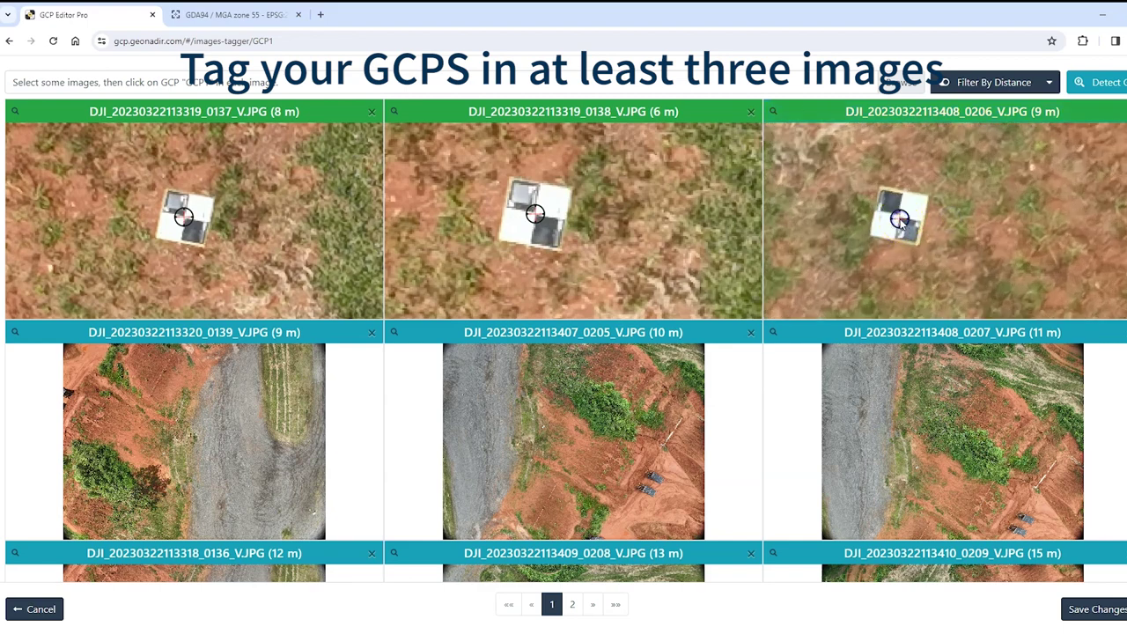
{"action": "left_click_drag", "start_coordinate": [899, 221], "coordinate": [897, 215]}
{"action": "left_click", "coordinate": [900, 265]}
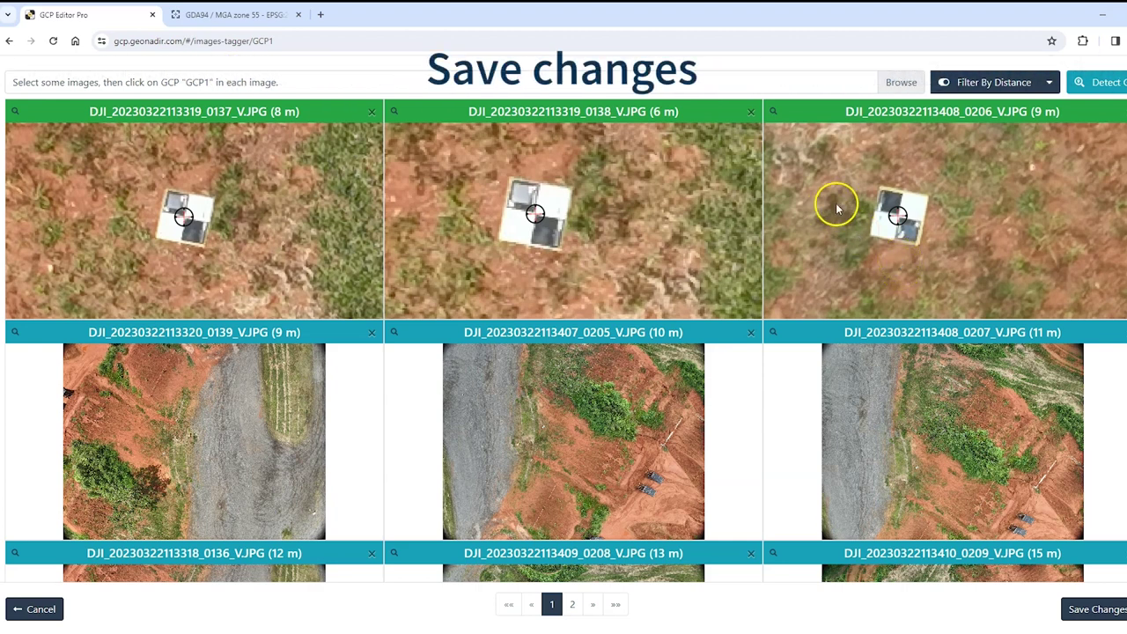
Save the three GCP1 tags and begin tagging GCP2.
{"action": "left_click", "coordinate": [1098, 607]}
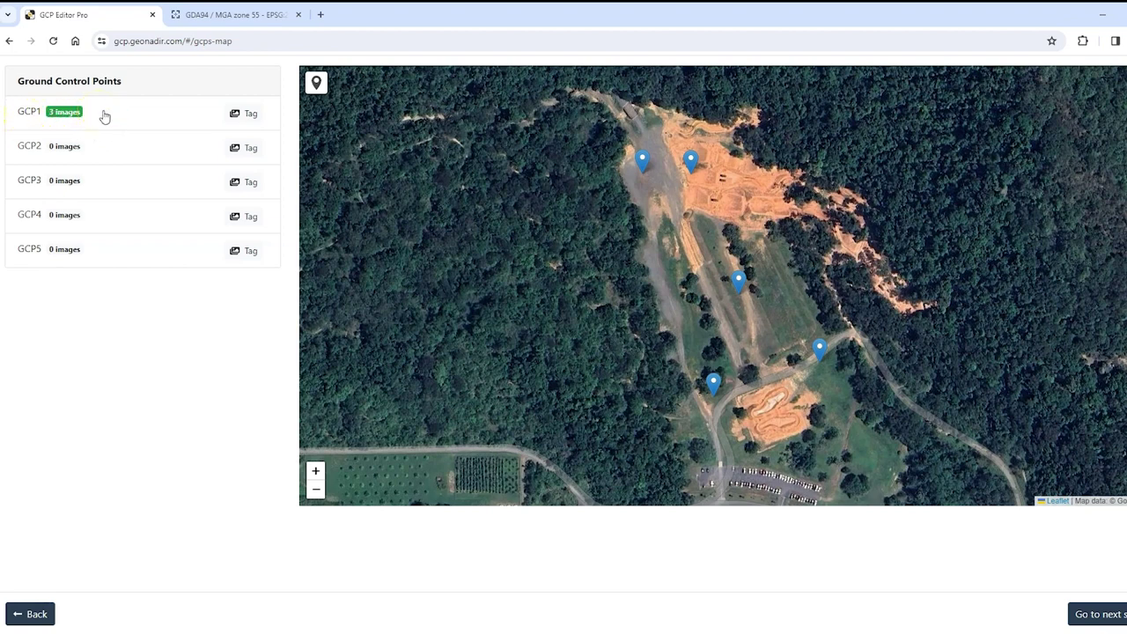
{"action": "left_click", "coordinate": [206, 121]}
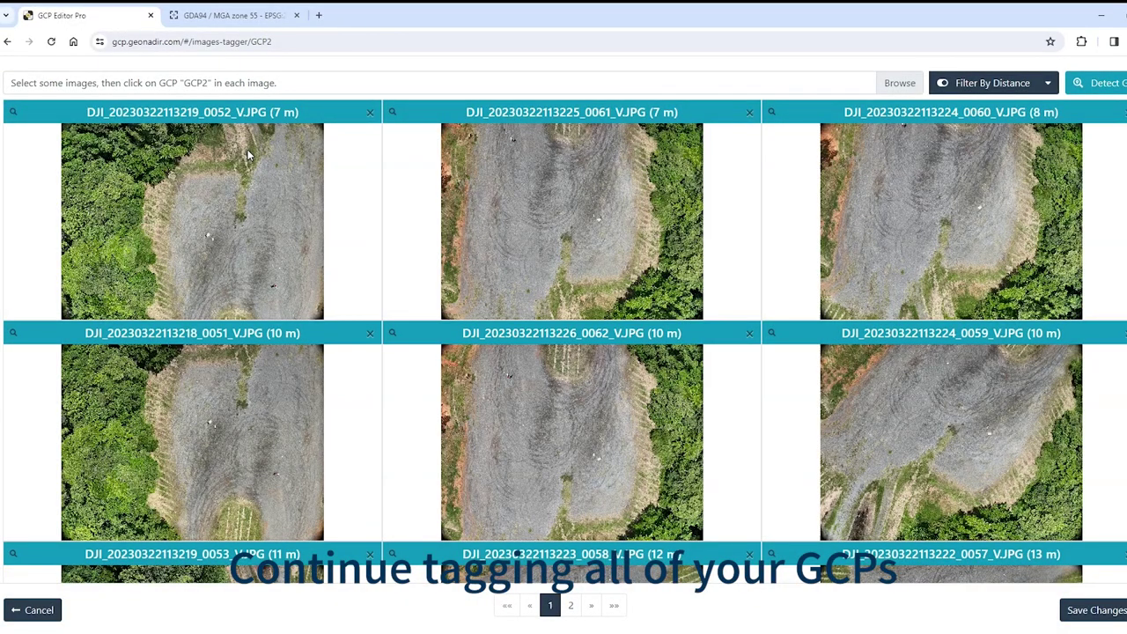
{"action": "left_click", "coordinate": [248, 155]}
Zoom into GCP2's first photo and mark its ground target.
{"action": "scroll", "coordinate": [208, 240], "scroll_direction": "up", "scroll_amount": 3}
{"action": "left_click_drag", "start_coordinate": [206, 236], "coordinate": [155, 243]}
{"action": "scroll", "coordinate": [131, 252], "scroll_direction": "up", "scroll_amount": 2}
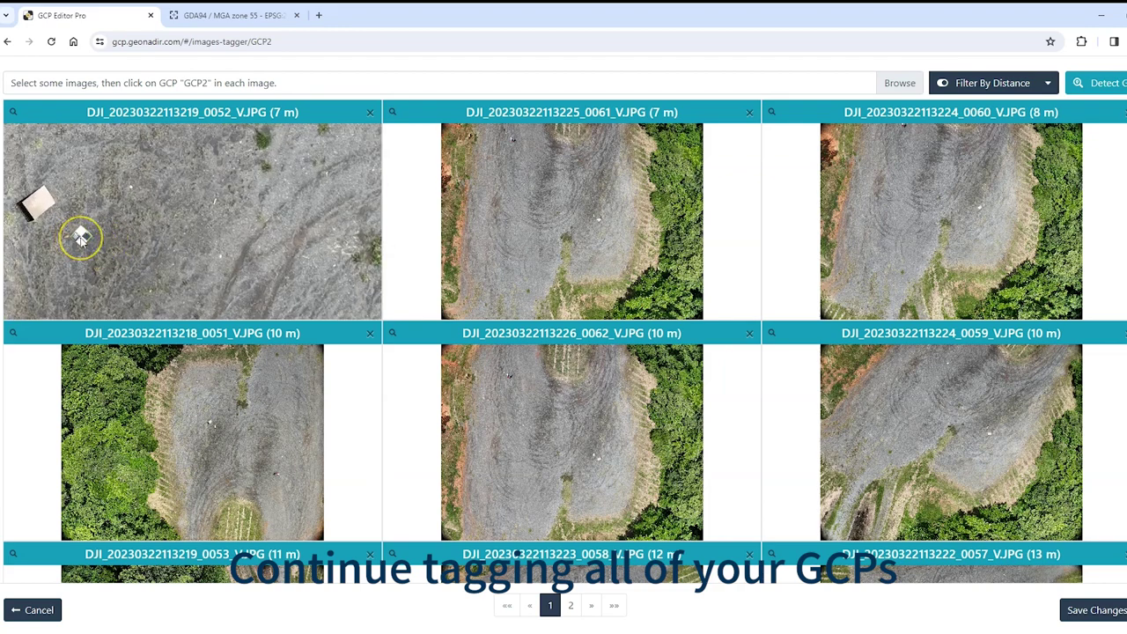
{"action": "left_click_drag", "start_coordinate": [80, 239], "coordinate": [186, 241]}
{"action": "scroll", "coordinate": [187, 247], "scroll_direction": "up", "scroll_amount": 1}
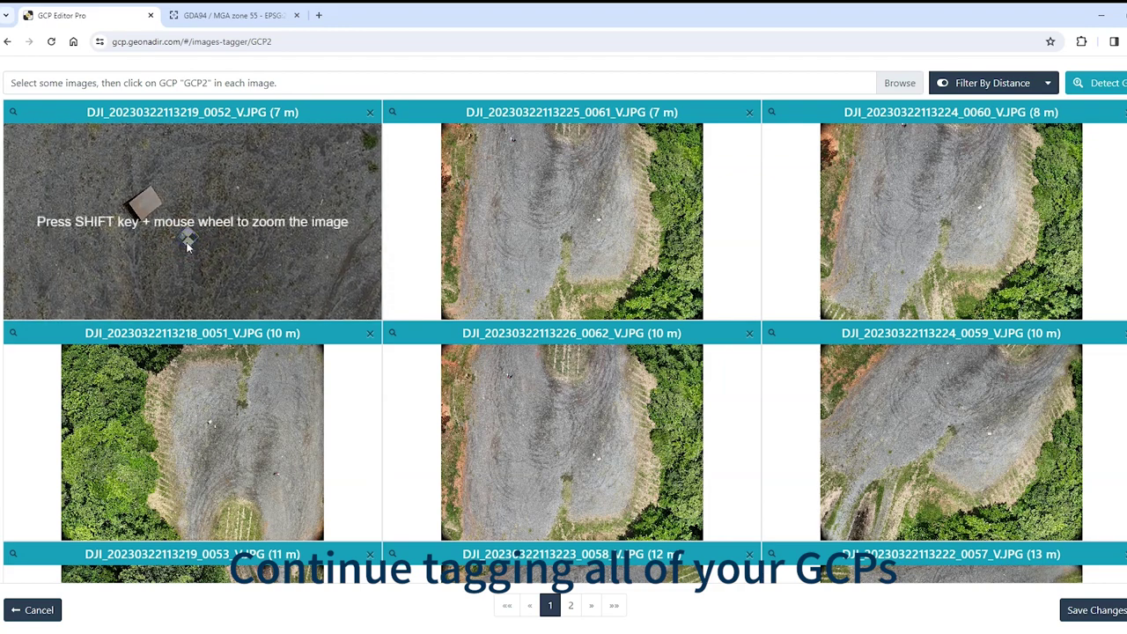
{"action": "scroll", "coordinate": [237, 237], "scroll_direction": "up", "scroll_amount": 3}
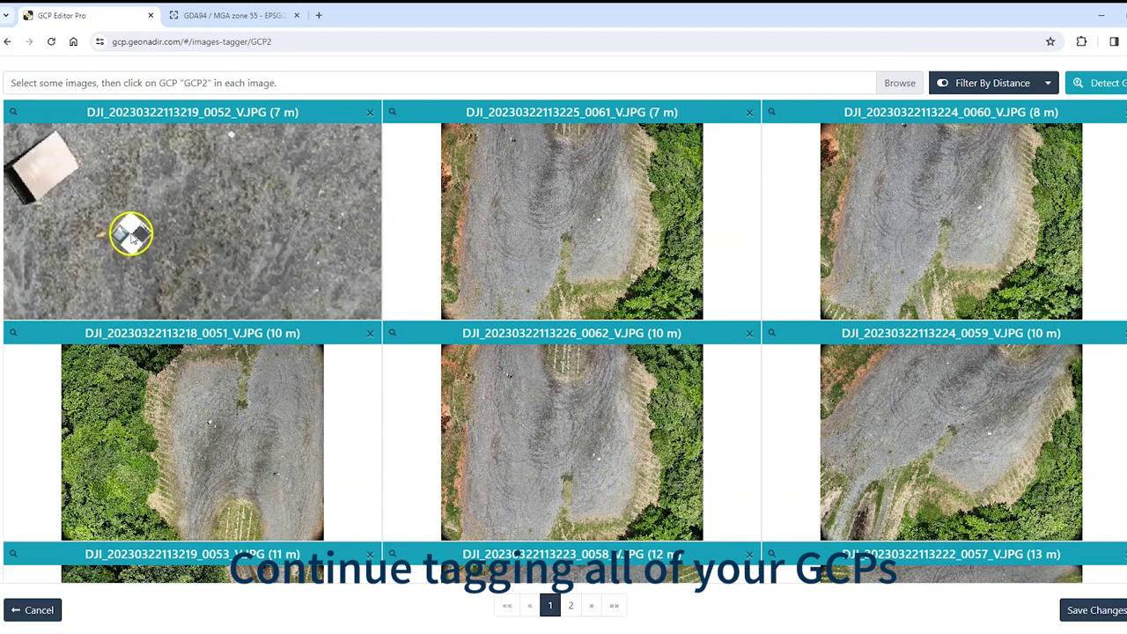
{"action": "left_click", "coordinate": [131, 234]}
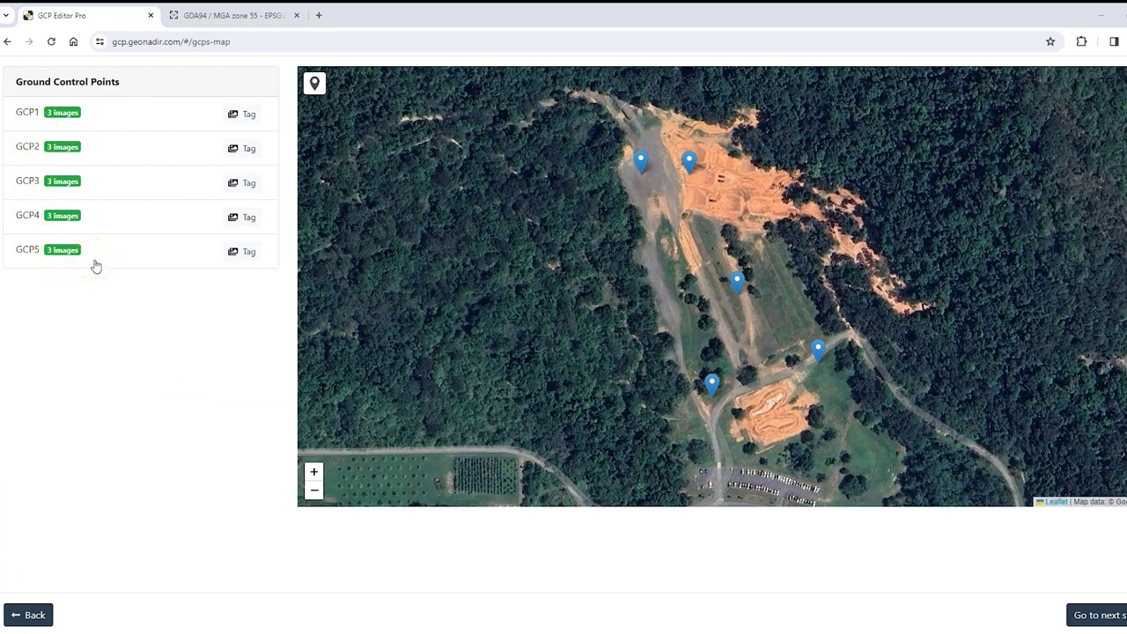
Move from the GCP map page to the gcp_list.txt preview listing 15 rows for GCP1–GCP5.
{"action": "left_click", "coordinate": [118, 337]}
{"action": "left_click", "coordinate": [1105, 616]}
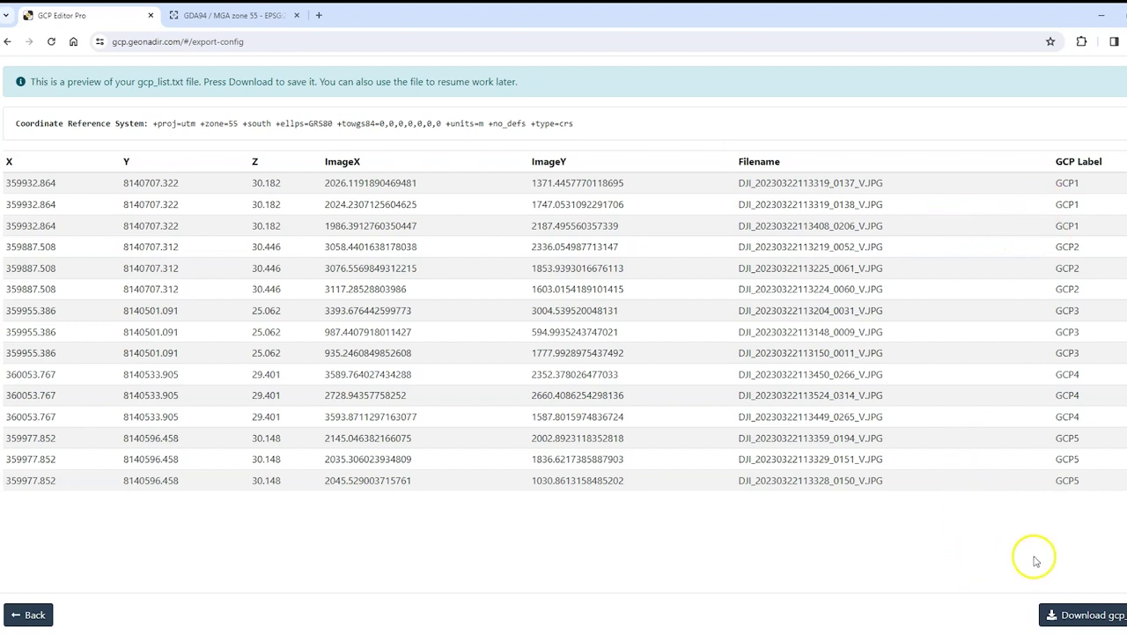
Download gcp_list.txt, start a new GeoNadir project and drop in all 331 drone photos.
{"action": "left_click", "coordinate": [1090, 620]}
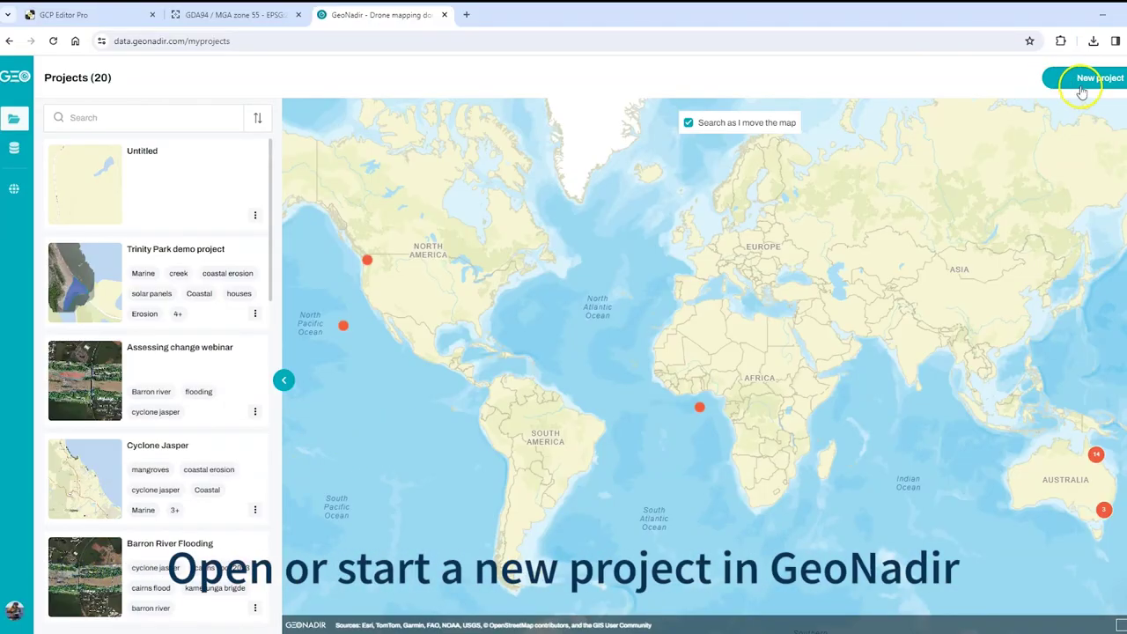
{"action": "left_click", "coordinate": [1090, 80]}
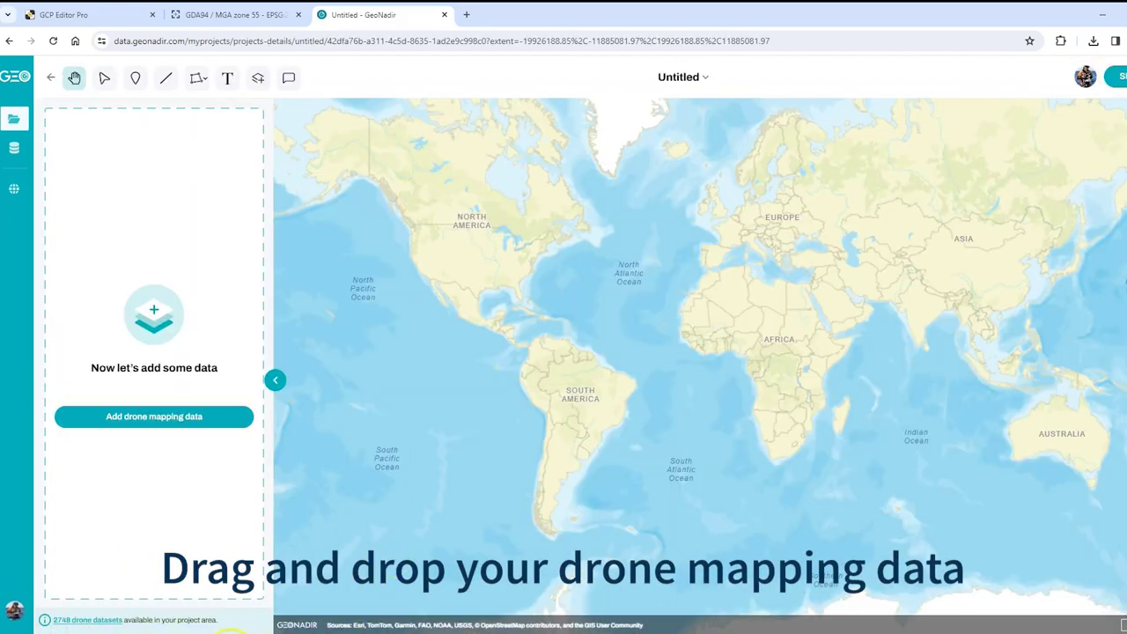
{"action": "left_click", "coordinate": [229, 631]}
{"action": "left_click", "coordinate": [778, 548]}
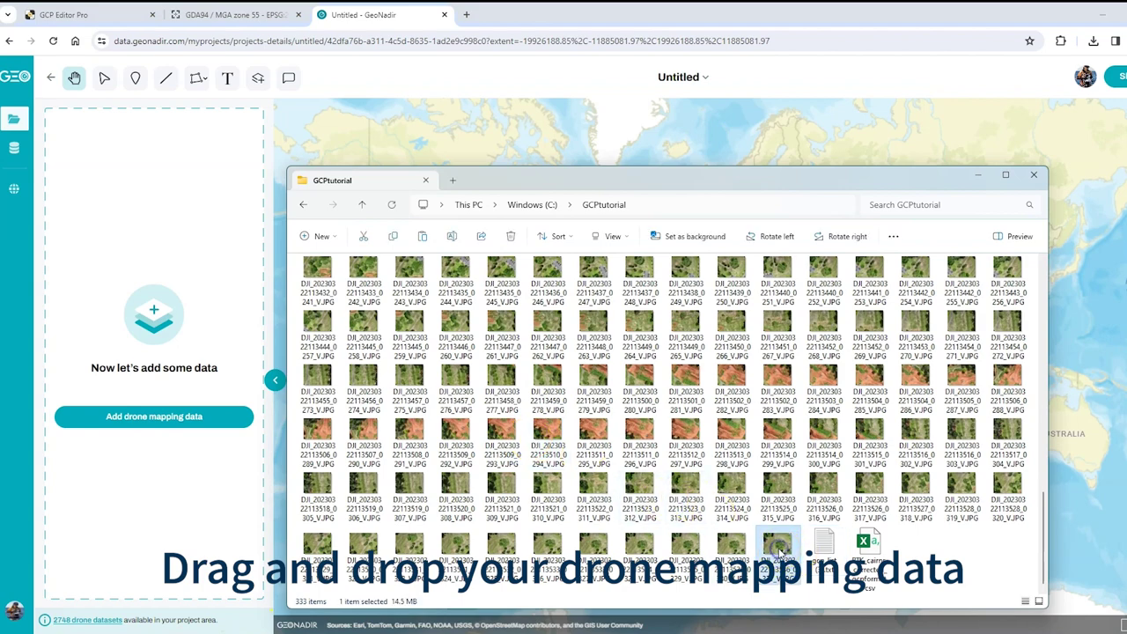
{"action": "scroll", "coordinate": [779, 551], "scroll_direction": "up", "scroll_amount": 10}
{"action": "left_click", "coordinate": [317, 275], "text": "shift"}
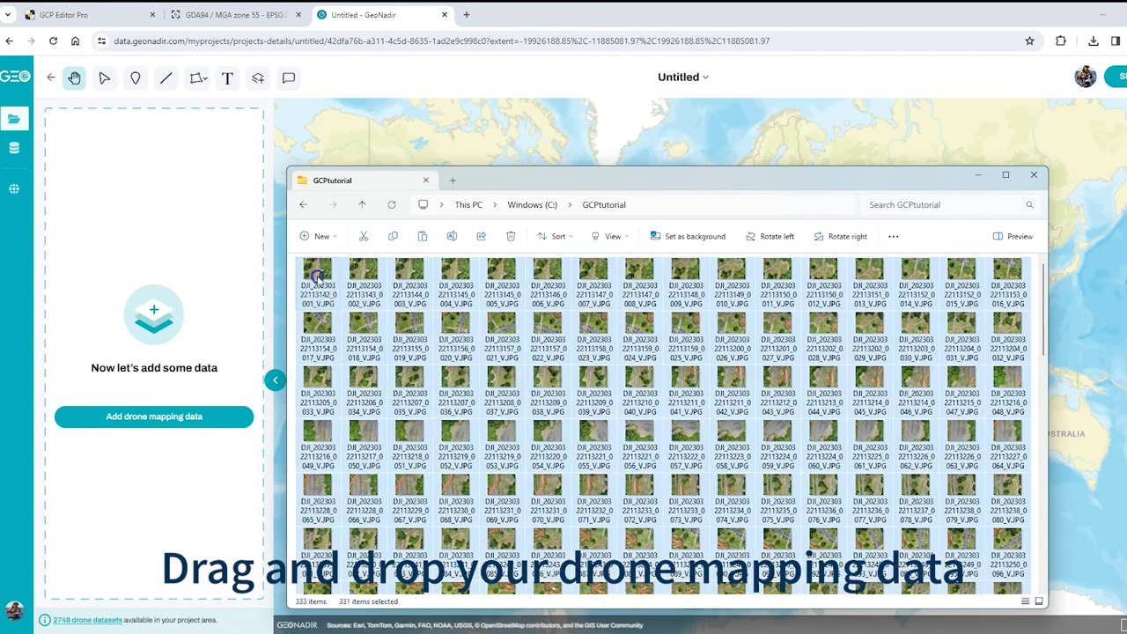
{"action": "left_click_drag", "start_coordinate": [588, 186], "coordinate": [822, 187]}
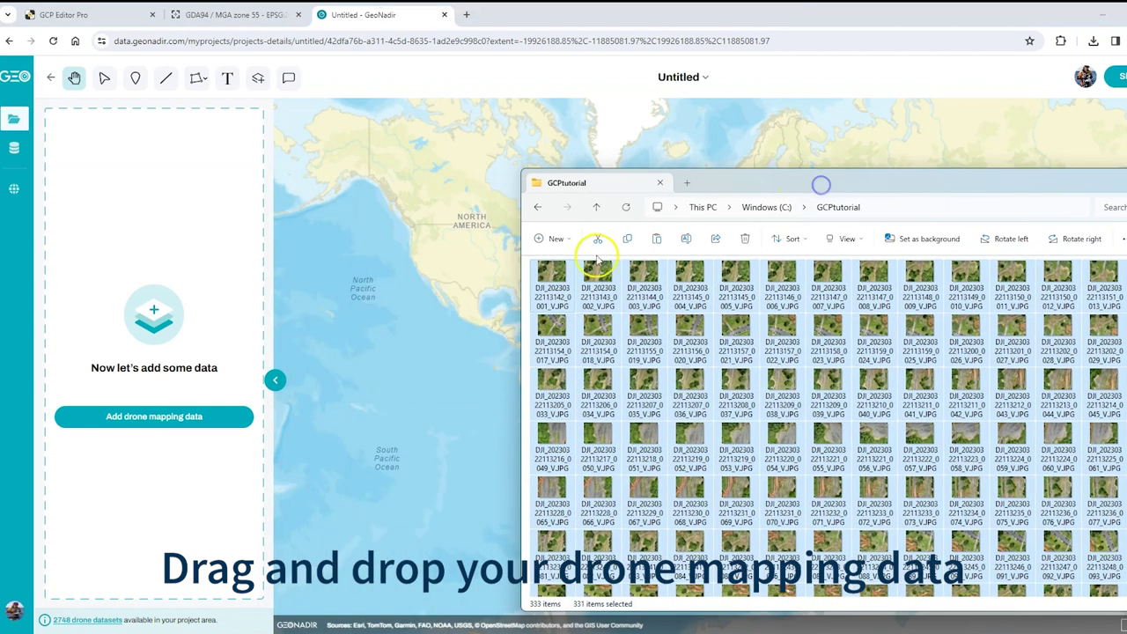
{"action": "left_click_drag", "start_coordinate": [554, 269], "coordinate": [357, 257]}
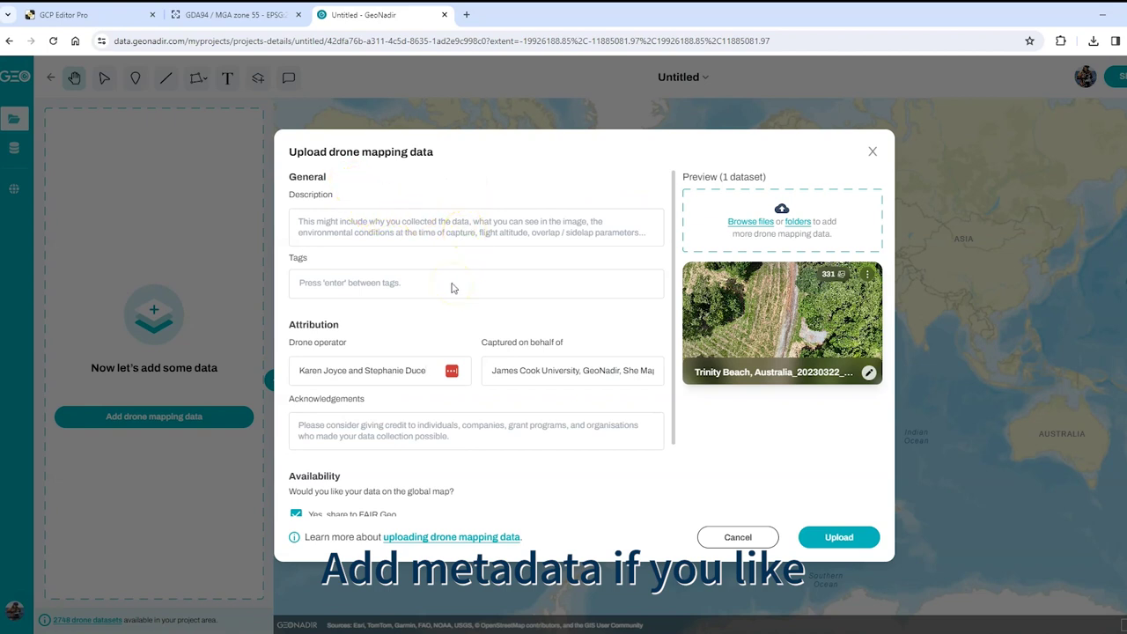
Scroll the upload form down to the Advanced GCP section and show the GCPtutorial folder.
{"action": "scroll", "coordinate": [452, 288], "scroll_direction": "down", "scroll_amount": 2}
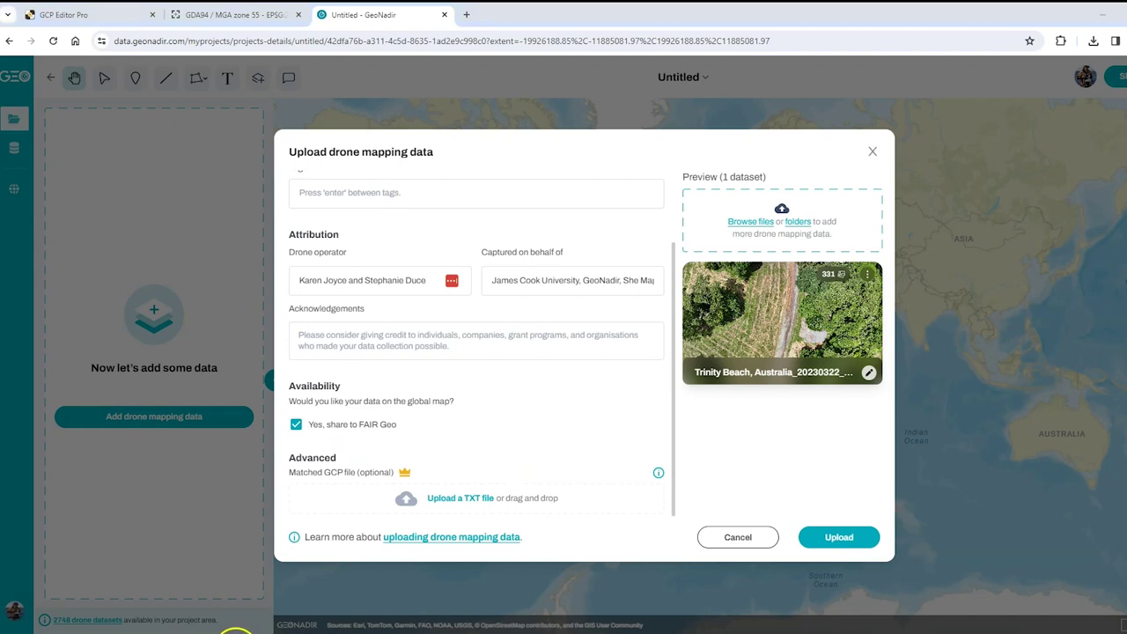
{"action": "left_click", "coordinate": [236, 633]}
Drop gcp_list (3).txt from GCPtutorial onto the TXT drop zone and upload with the 331-image dataset.
{"action": "left_click_drag", "start_coordinate": [1047, 181], "coordinate": [916, 97]}
{"action": "scroll", "coordinate": [998, 478], "scroll_direction": "down", "scroll_amount": 10}
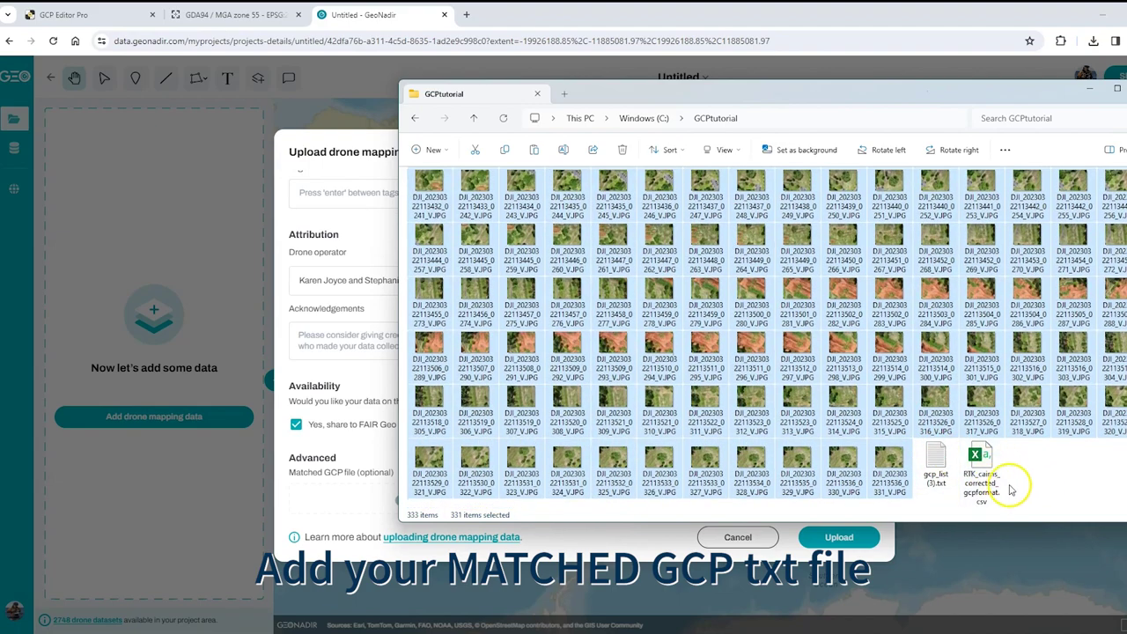
{"action": "left_click", "coordinate": [943, 465]}
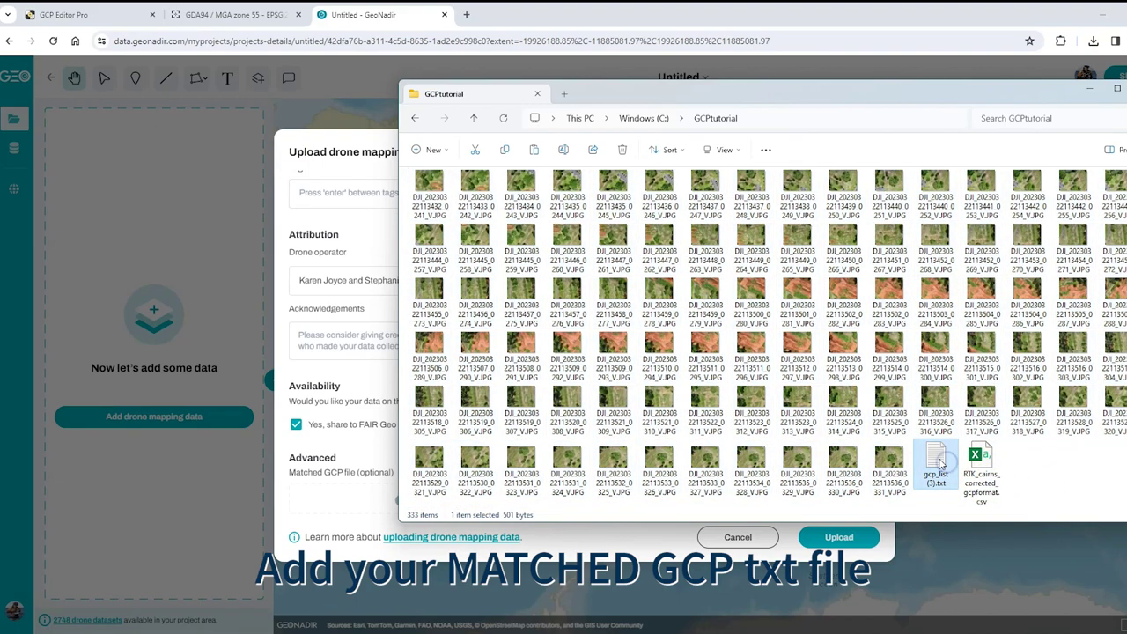
{"action": "left_click_drag", "start_coordinate": [875, 94], "coordinate": [889, 52]}
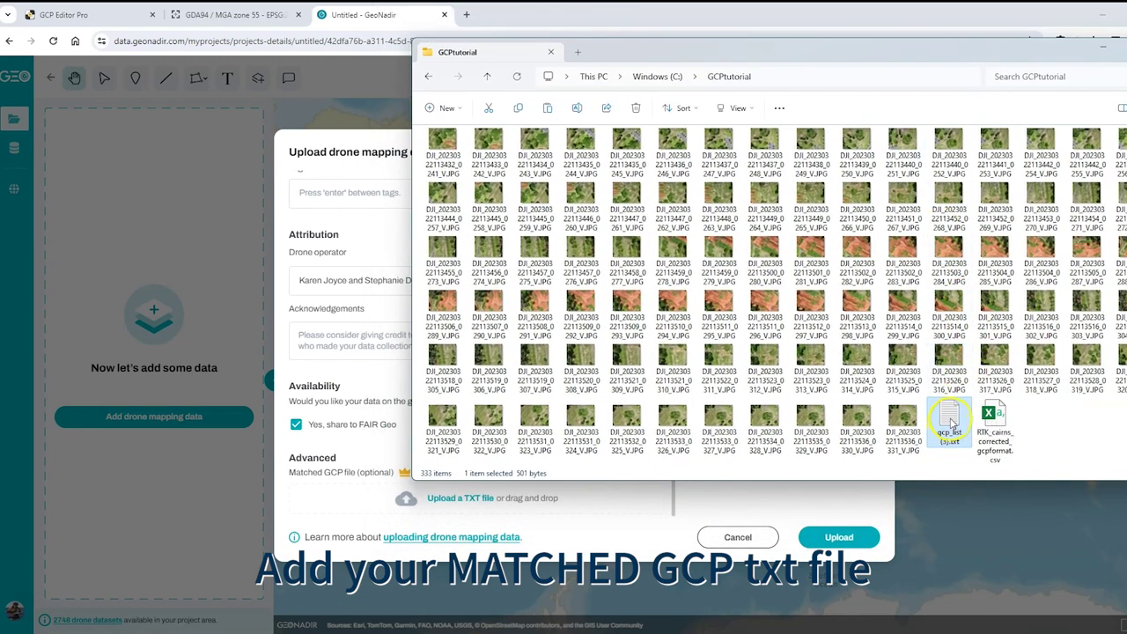
{"action": "left_click_drag", "start_coordinate": [951, 424], "coordinate": [462, 510]}
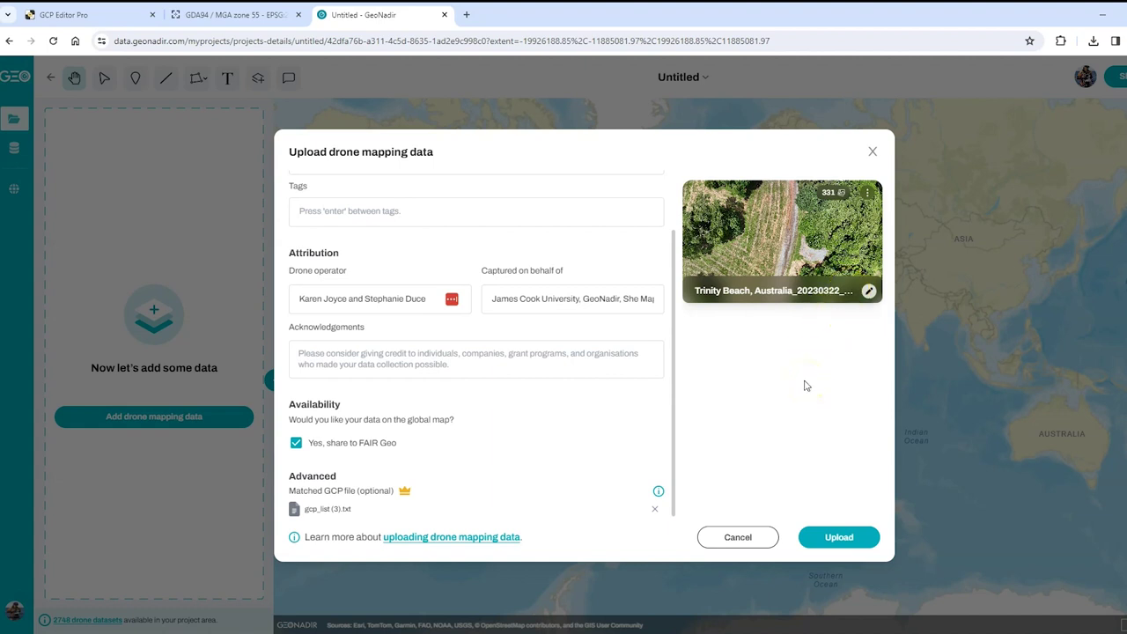
{"action": "left_click", "coordinate": [841, 533]}
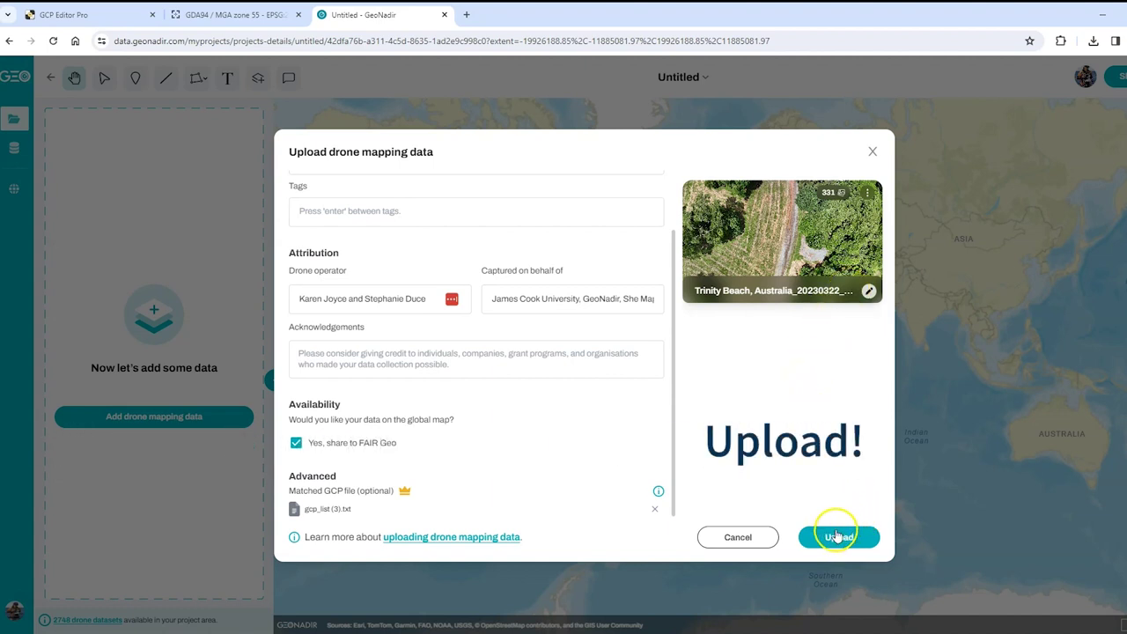